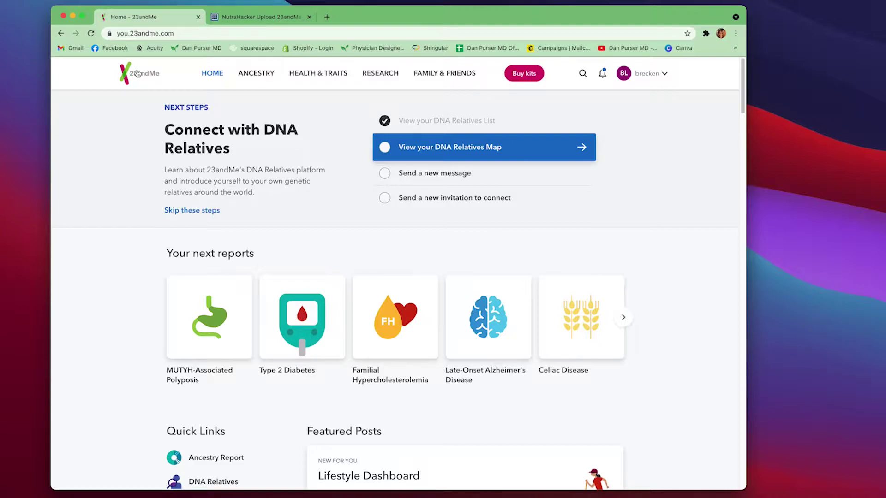
- Open the account's raw data browser and go on to the raw data download page
left_click(135, 74)
left_click(666, 79)
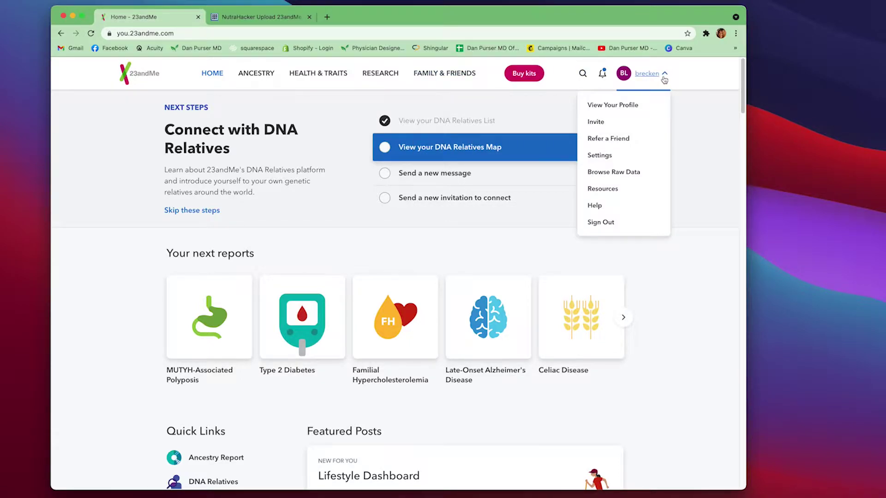
left_click(666, 79)
left_click(666, 79)
left_click(638, 174)
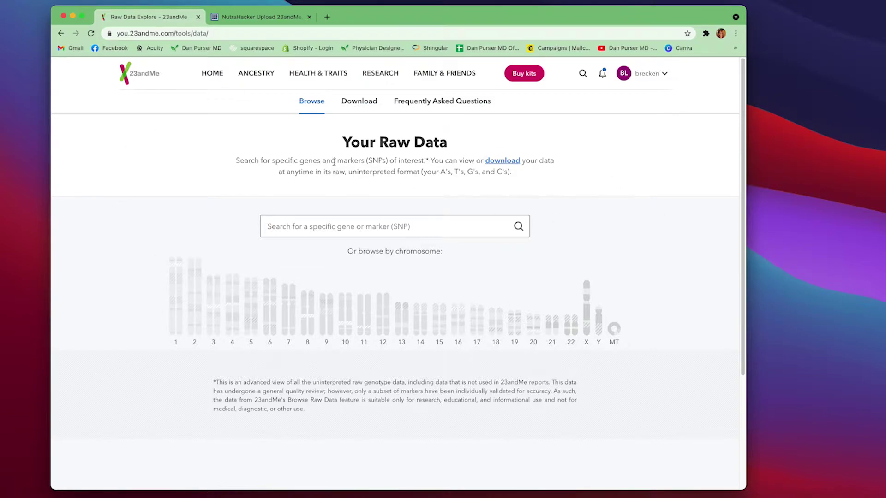
left_click(514, 164)
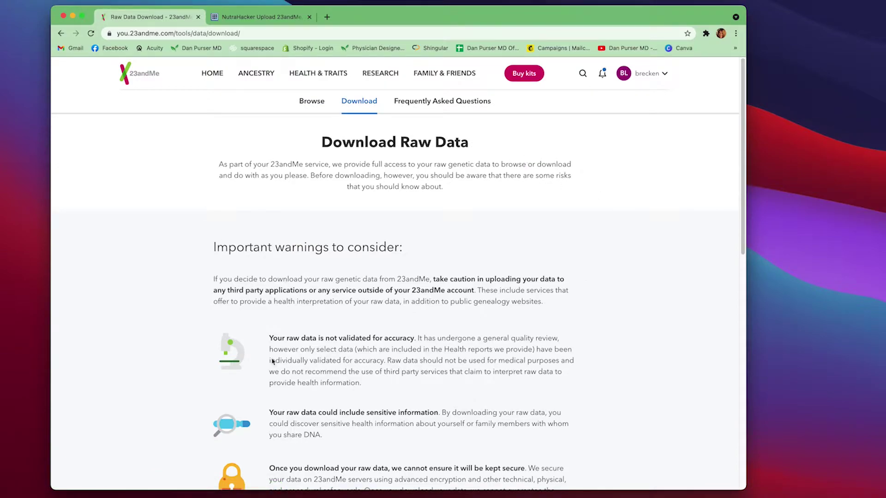
- Accept the limitations and risks of uploading to third-party sites and submit the raw data download request
scroll(609, 268, "down", 2)
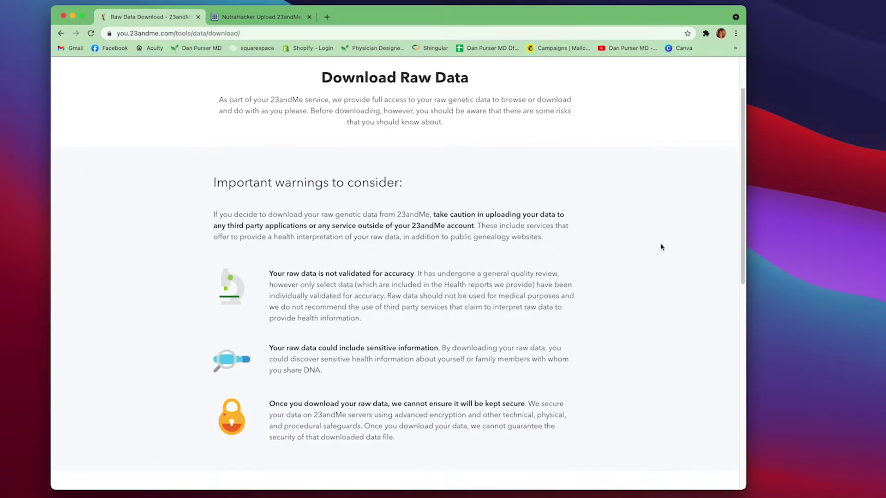
scroll(661, 247, "down", 4)
scroll(655, 250, "down", 10)
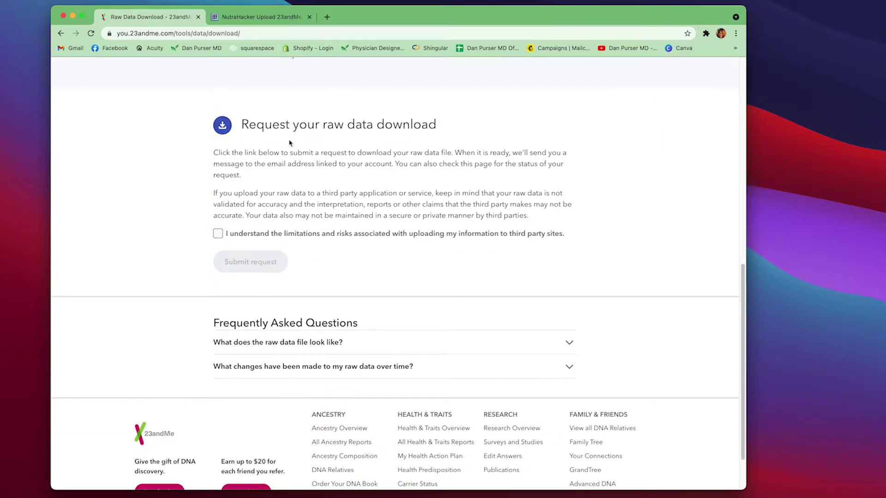
left_click(217, 236)
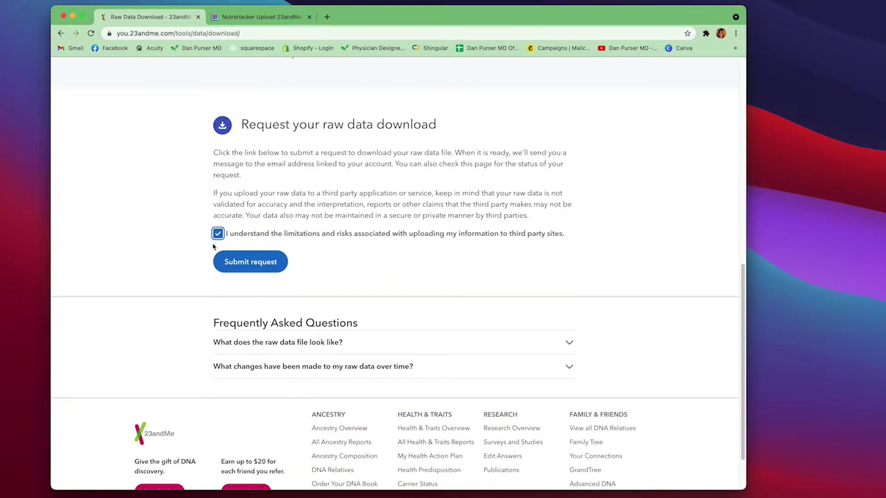
left_click(216, 261)
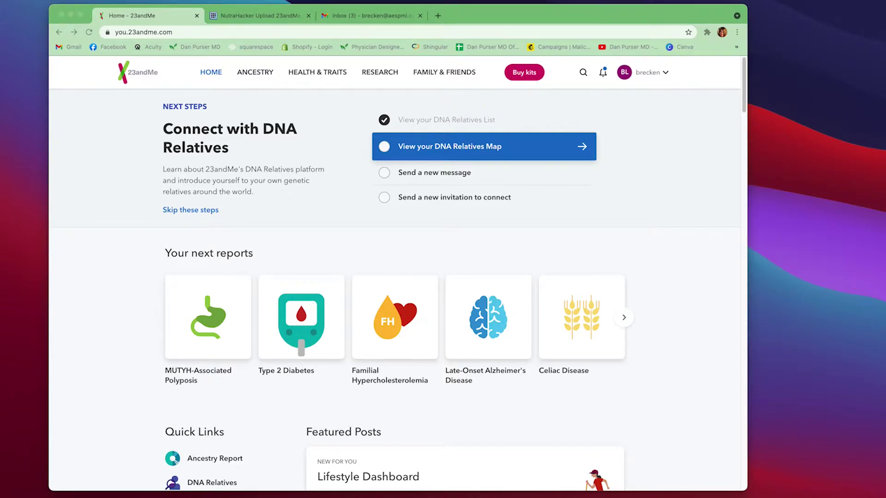
- Switch to Gmail, open the 23andMe email "Your 23andMe raw data download is ready!" and follow its link to download the raw data
left_click(377, 17)
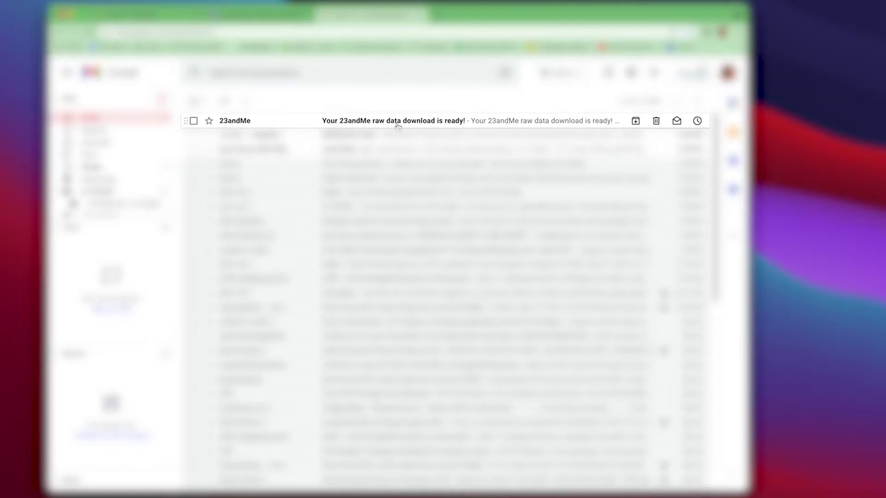
left_click(491, 123)
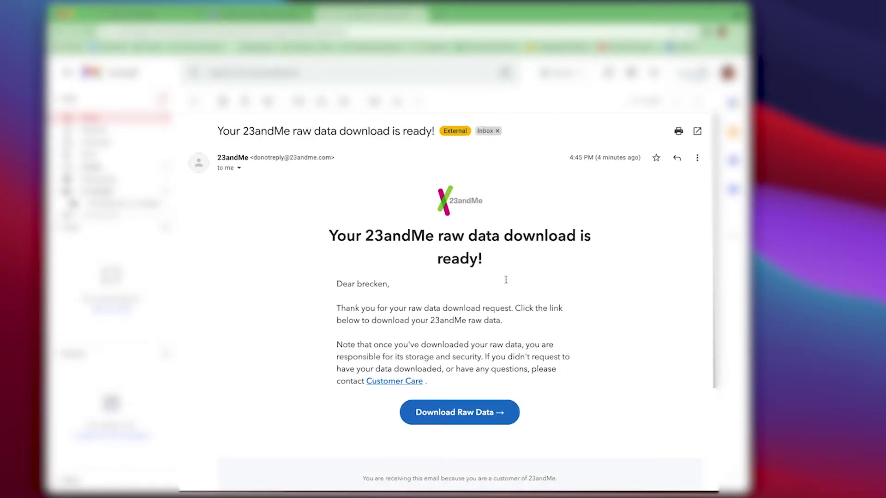
scroll(510, 300, "down", 1)
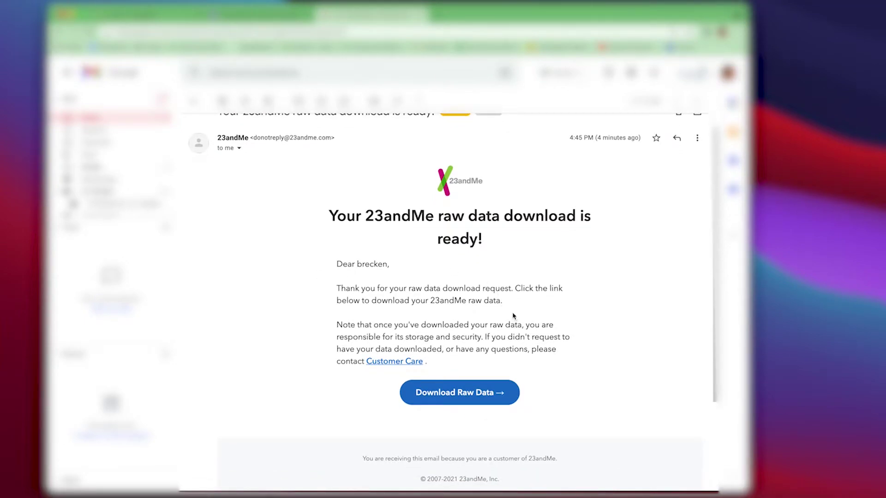
left_click(485, 401)
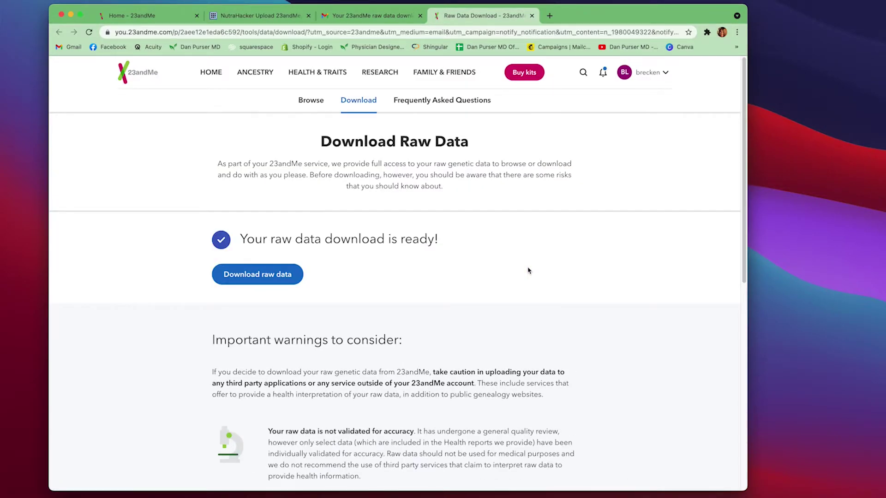
left_click(271, 281)
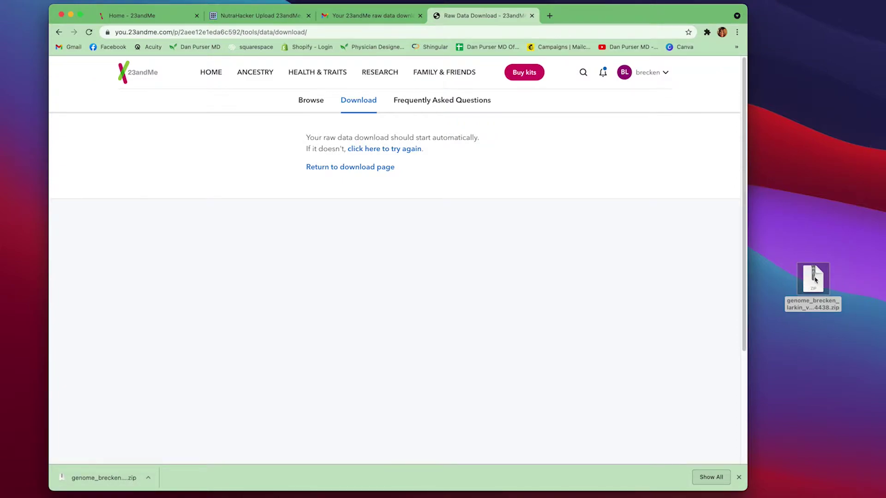
- Extract the downloaded genome ZIP on the desktop and move the ZIP away from the extracted TXT file
double_click(821, 285)
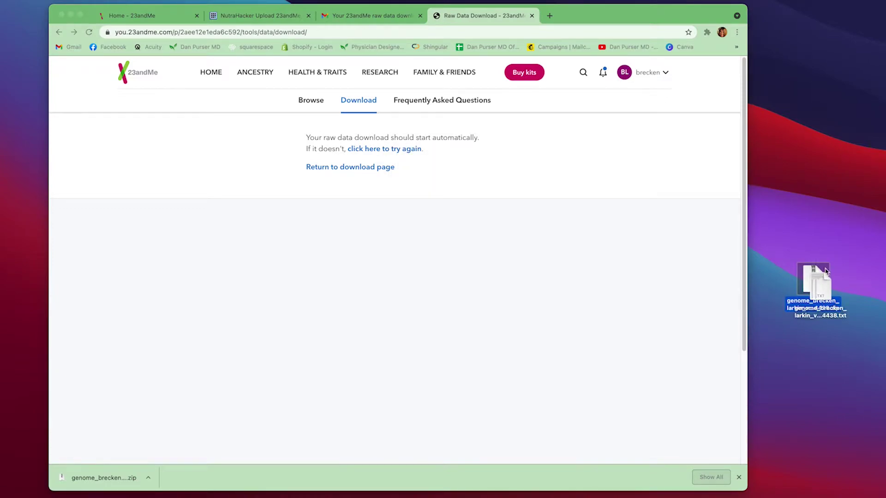
left_click_drag(823, 275, 856, 180)
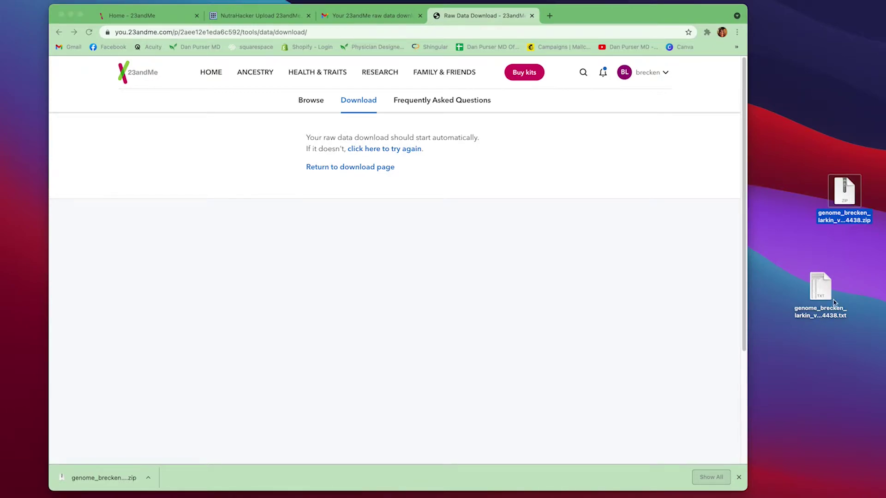
left_click(846, 326)
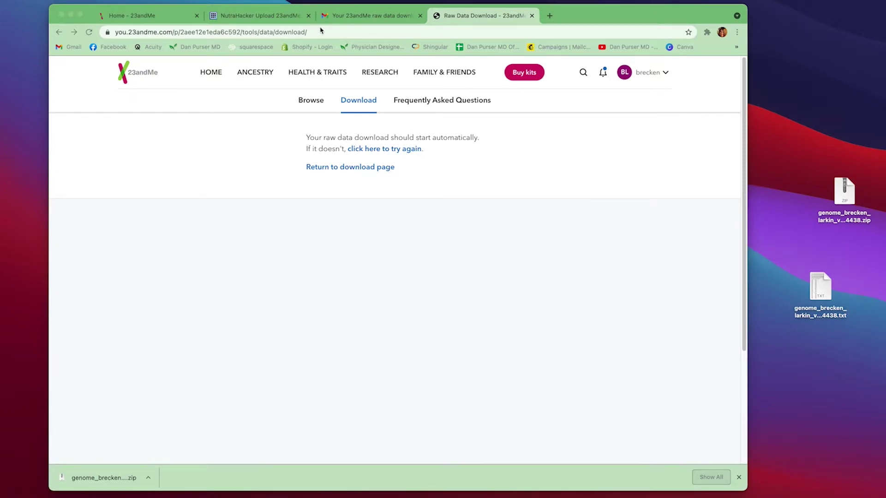
- Return to the 23andMe home page and revisit the raw data download page through the account's raw data browser
left_click(152, 16)
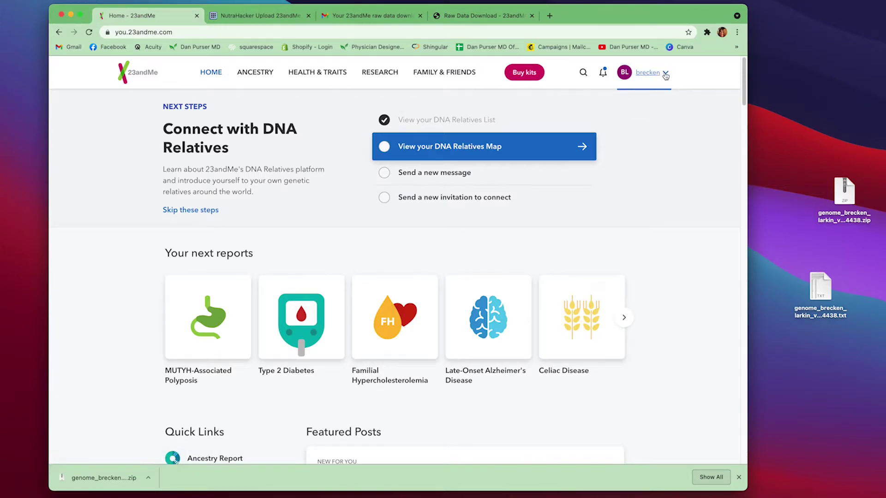
left_click(666, 73)
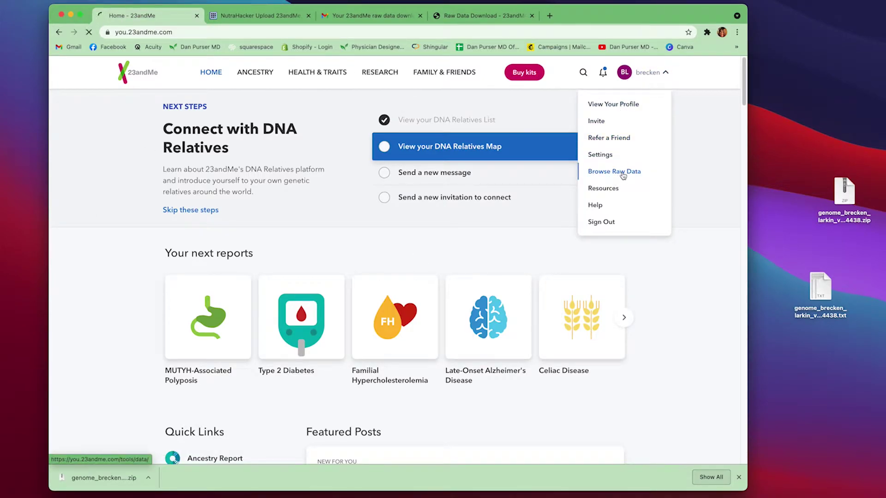
left_click(623, 174)
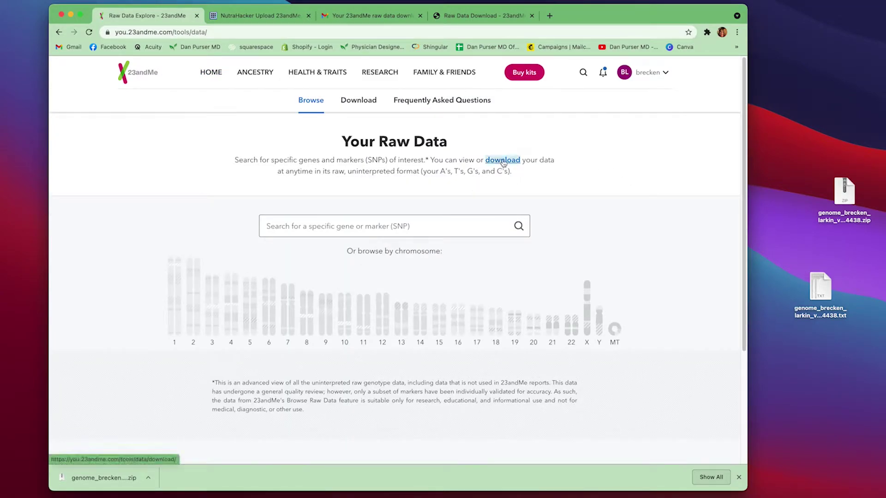
left_click(503, 160)
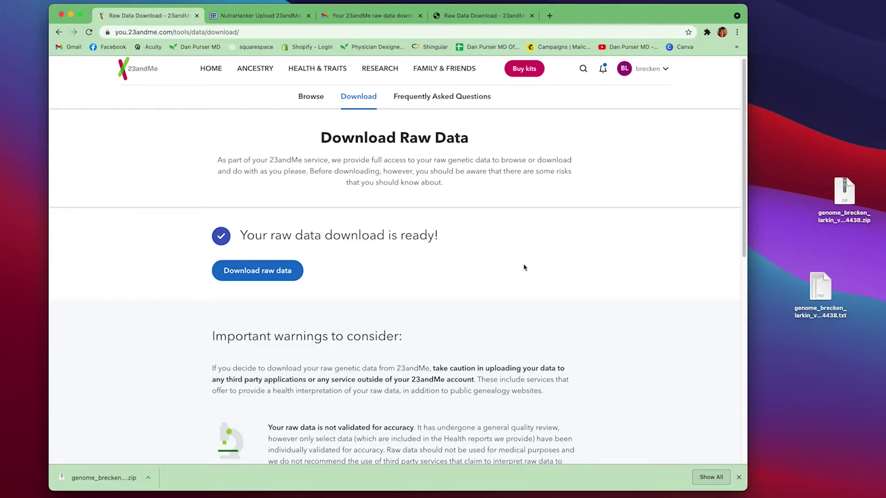
- Switch to the NutraHacker upload page, choose the extracted genome TXT file from the desktop and upload it
left_click(277, 19)
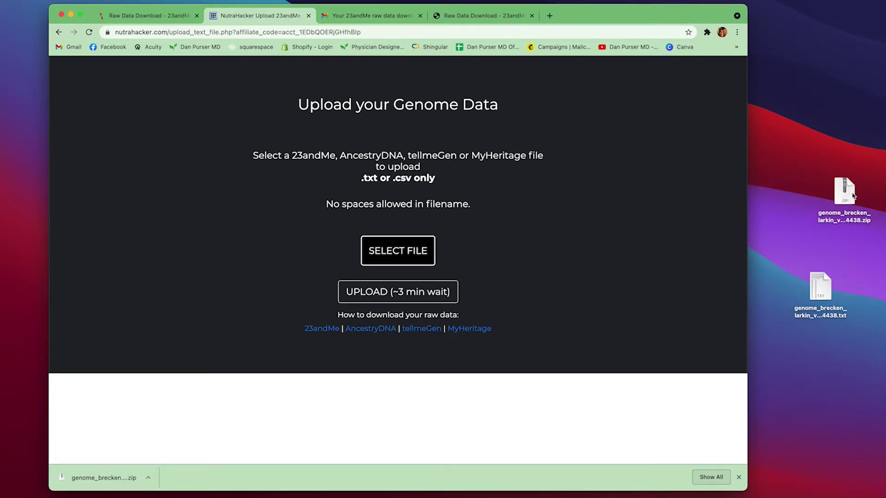
left_click(397, 260)
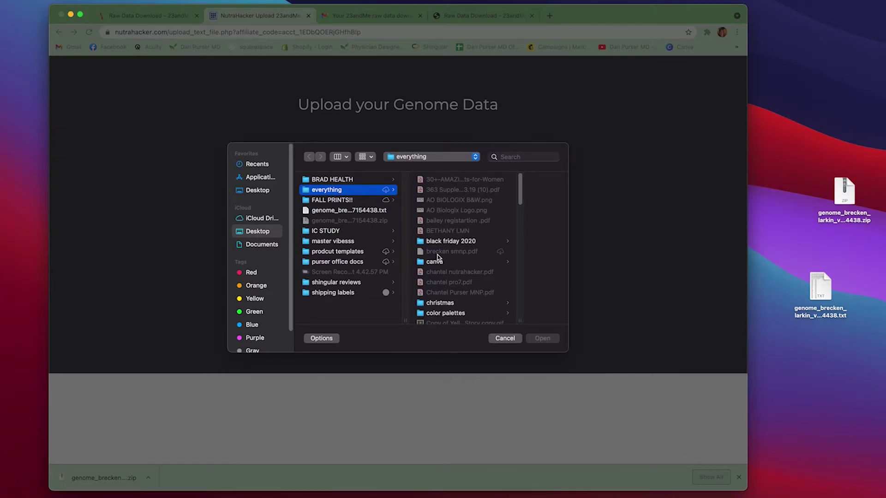
double_click(375, 213)
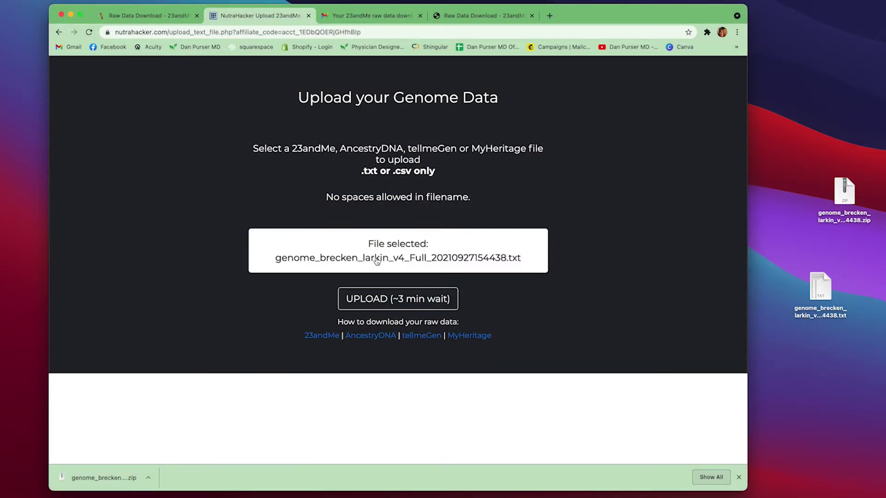
left_click(395, 300)
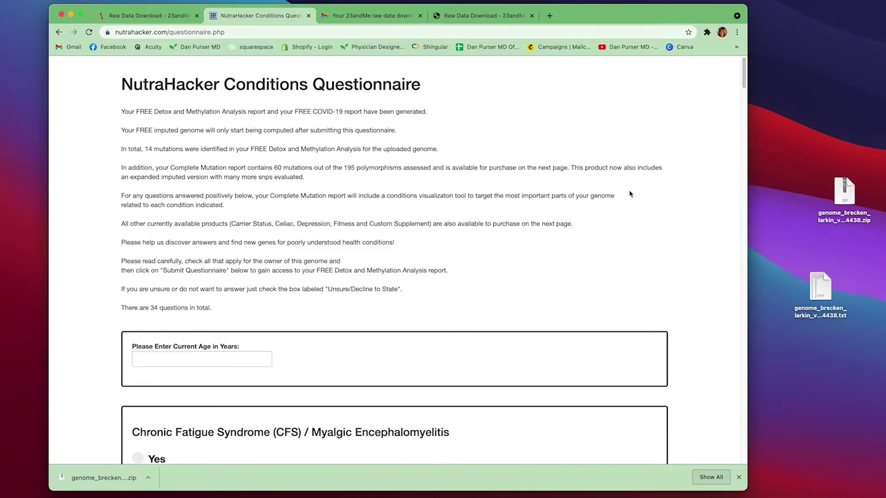
- Enter 55 as the current age in years in the NutraHacker Conditions Questionnaire
scroll(251, 206, "down", 3)
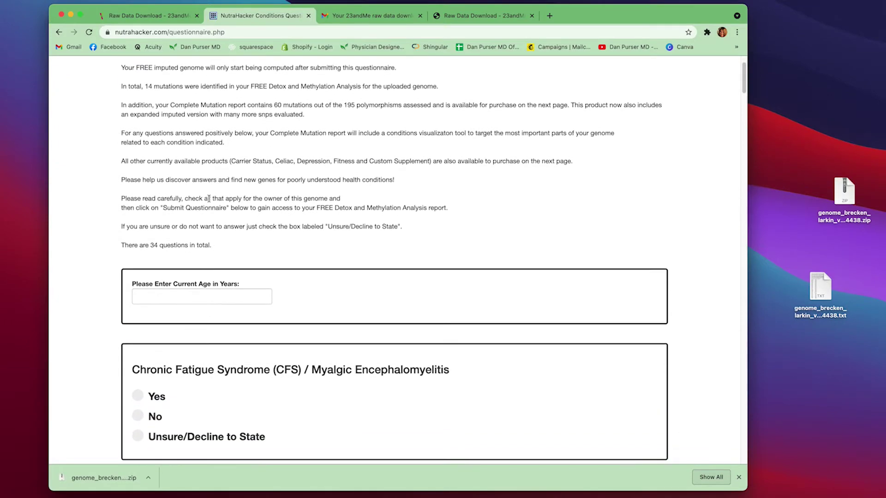
left_click(184, 252)
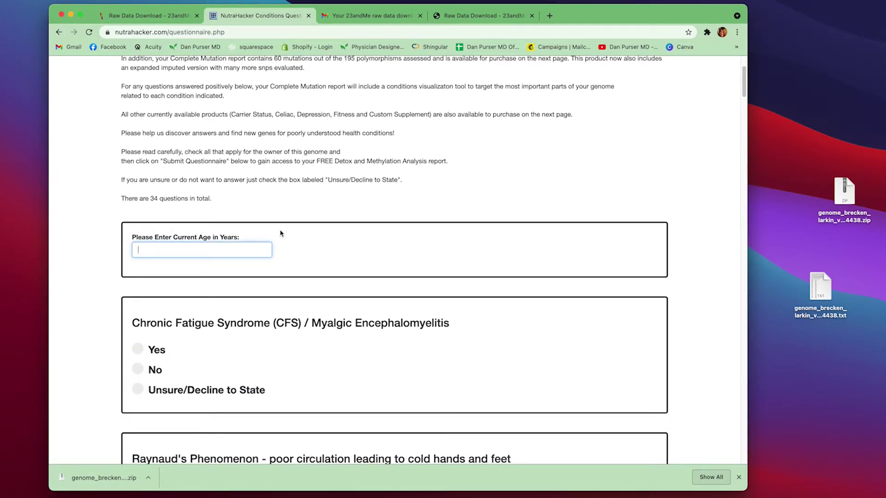
type("55")
left_click(125, 250)
- Answer Unsure/Decline to State for the questions from Chronic Fatigue Syndrome through Dry Eyes, including Raynaud's Phenomenon and both bruxism questions
scroll(132, 248, "down", 2)
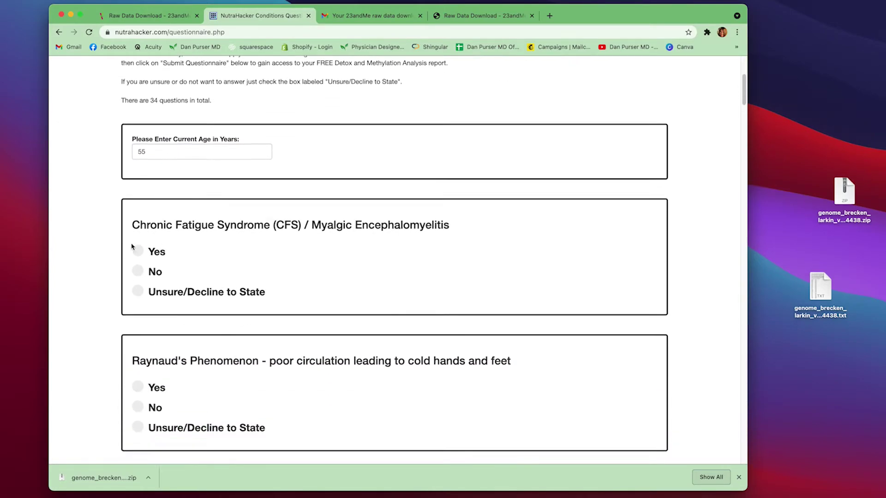
scroll(132, 248, "down", 2)
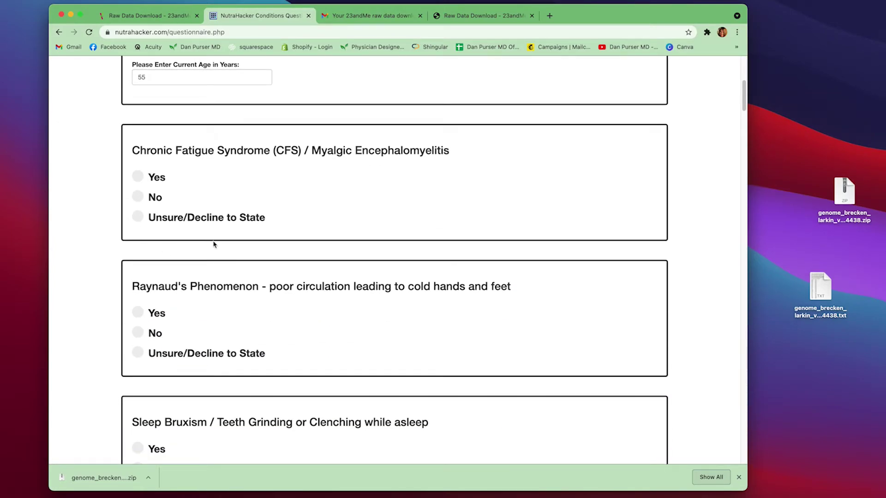
left_click(138, 222)
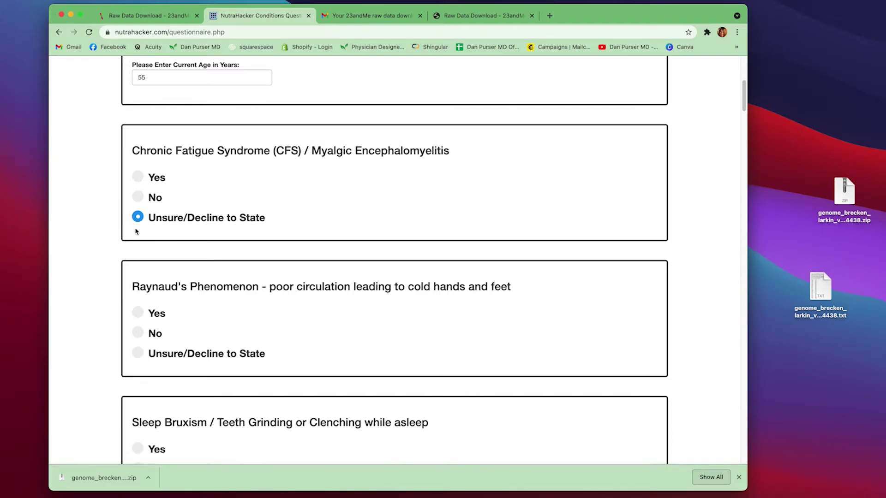
scroll(123, 231, "down", 2)
left_click(138, 253)
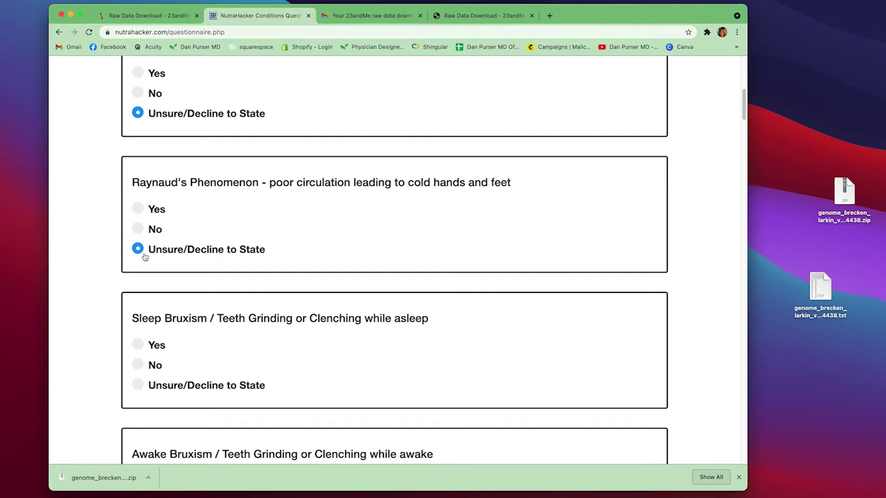
scroll(146, 273, "down", 1)
left_click(143, 360)
scroll(132, 358, "down", 3)
left_click(136, 381)
scroll(134, 360, "down", 7)
left_click(137, 233)
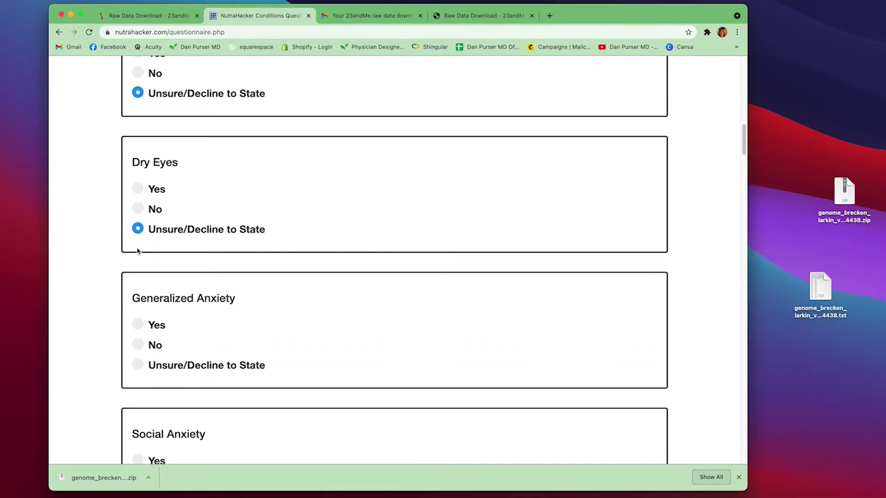
- Answer Unsure/Decline to State for Generalized Anxiety, Social Anxiety, Brain Fog, Chronic Lyme Disease and Fibromyalgia
scroll(137, 249, "down", 1)
scroll(138, 323, "down", 3)
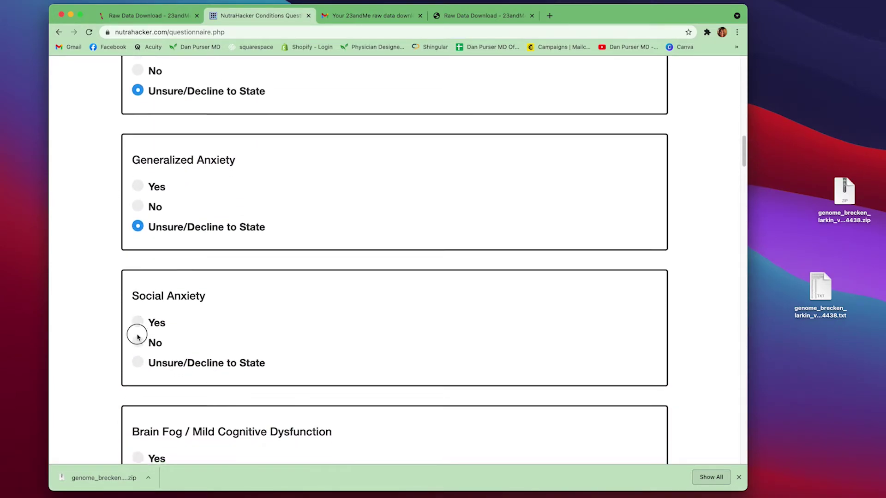
scroll(152, 321, "down", 3)
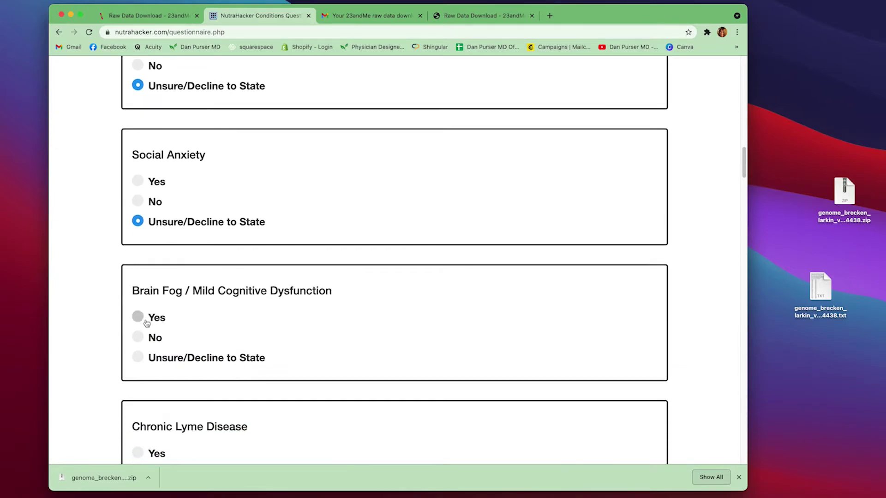
left_click(135, 358)
scroll(136, 353, "down", 3)
left_click(135, 355)
scroll(129, 349, "down", 3)
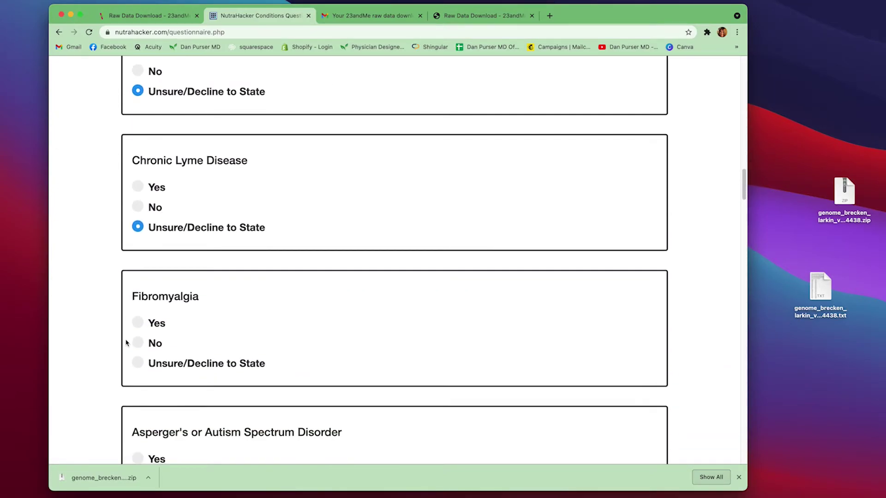
left_click(137, 363)
- Answer Unsure/Decline to State for the questions from Asperger's or Autism Spectrum Disorder through Adrenal Fatigue, including Nighttime Urination and Overactive Bladder
scroll(136, 337, "down", 4)
left_click(135, 301)
scroll(131, 319, "down", 2)
scroll(133, 347, "down", 3)
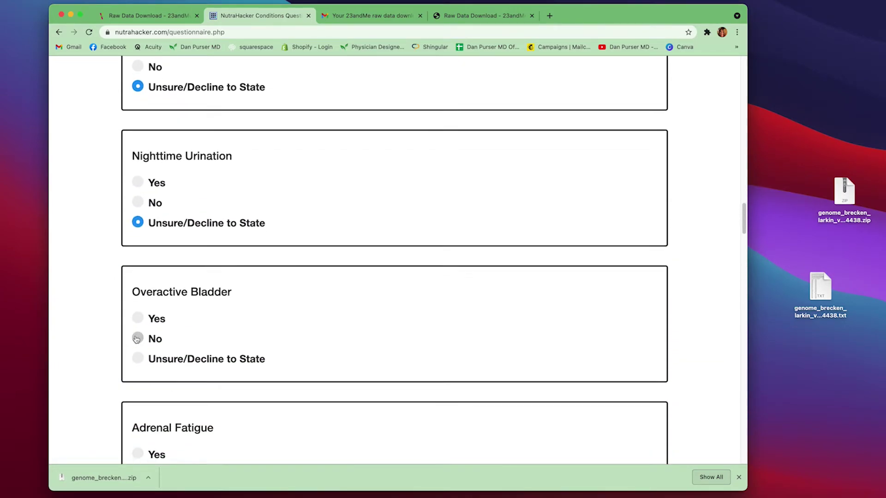
left_click(136, 356)
scroll(152, 335, "down", 4)
left_click(138, 334)
scroll(137, 341, "down", 3)
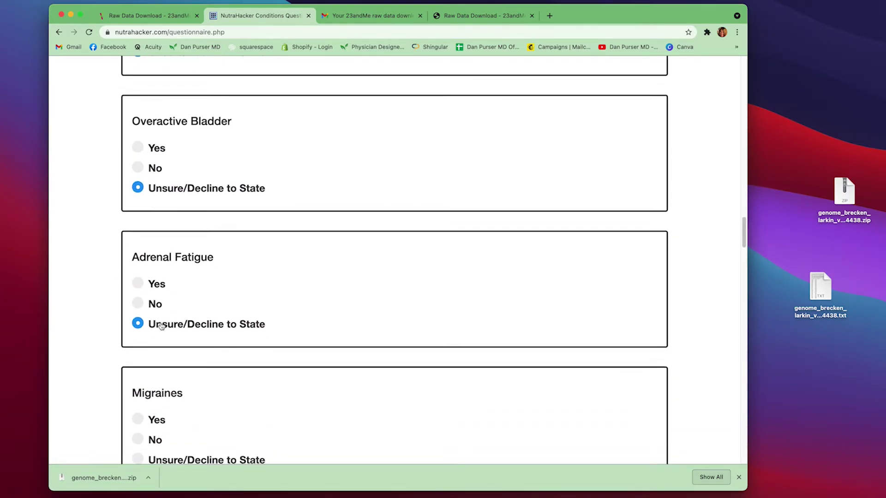
- Answer Unsure/Decline to State for the questions from Migraines through Sulfate/Sulfite Sensitivity, including Restless Legs Syndrome, Sleep Apnea and Multiple Chemical Sensitivity
scroll(143, 323, "down", 3)
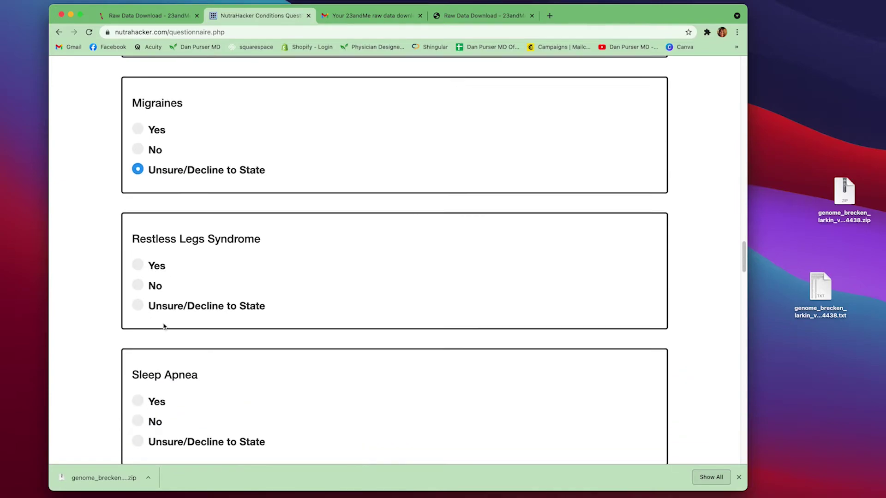
scroll(138, 305, "down", 3)
left_click(138, 317)
scroll(143, 304, "down", 3)
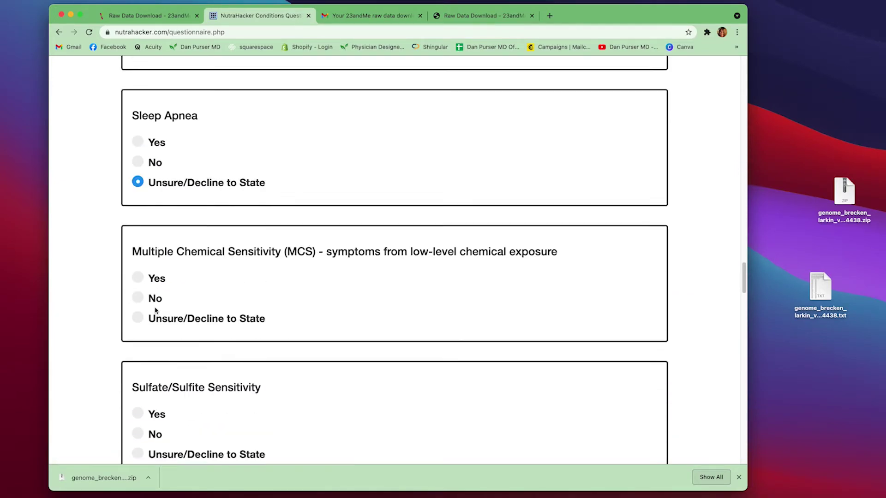
scroll(141, 319, "down", 2)
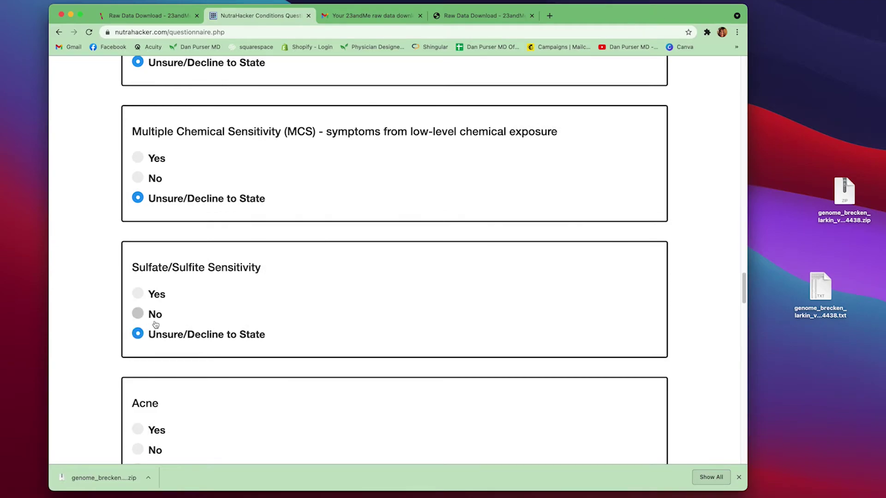
- Answer Unsure/Decline to State for the Acne, Eczema and Gout questions
scroll(152, 333, "down", 3)
left_click(138, 321)
scroll(139, 322, "down", 3)
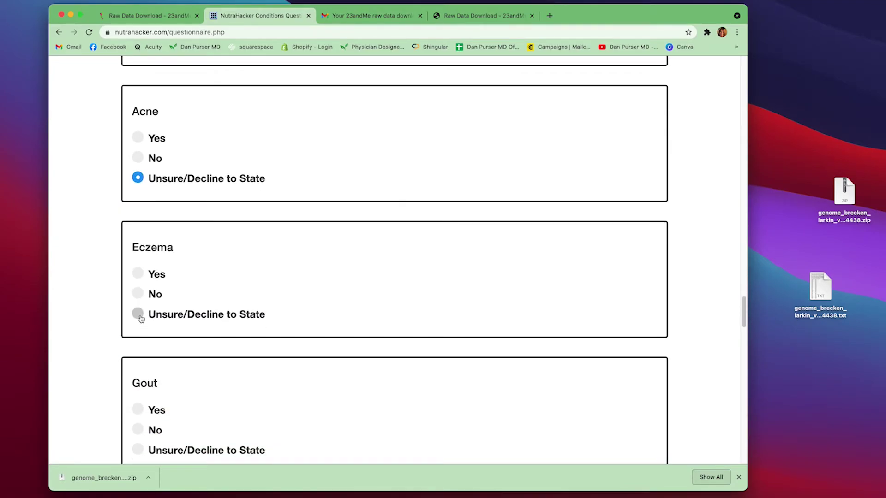
left_click(138, 315)
scroll(139, 323, "down", 3)
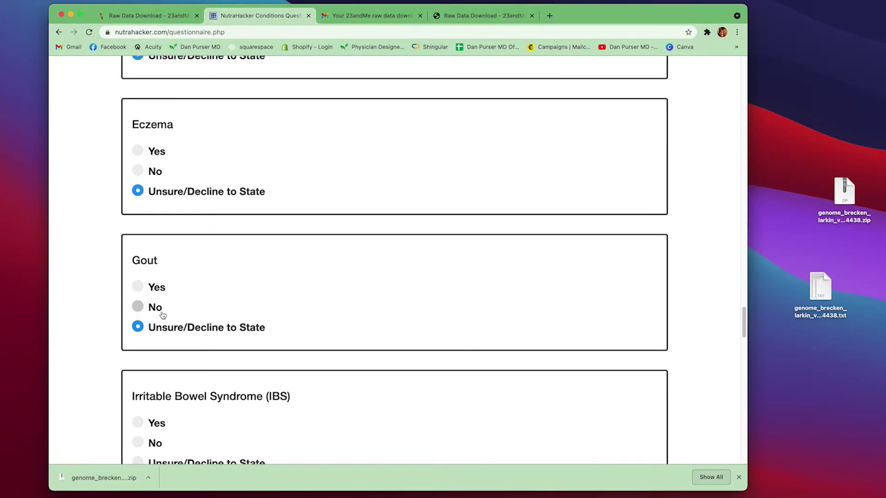
- Answer Unsure/Decline to State for Irritable Bowel Syndrome (IBS), Crohn's Disease and Metabolic Syndrome / Obesity
scroll(162, 315, "down", 3)
scroll(155, 298, "down", 3)
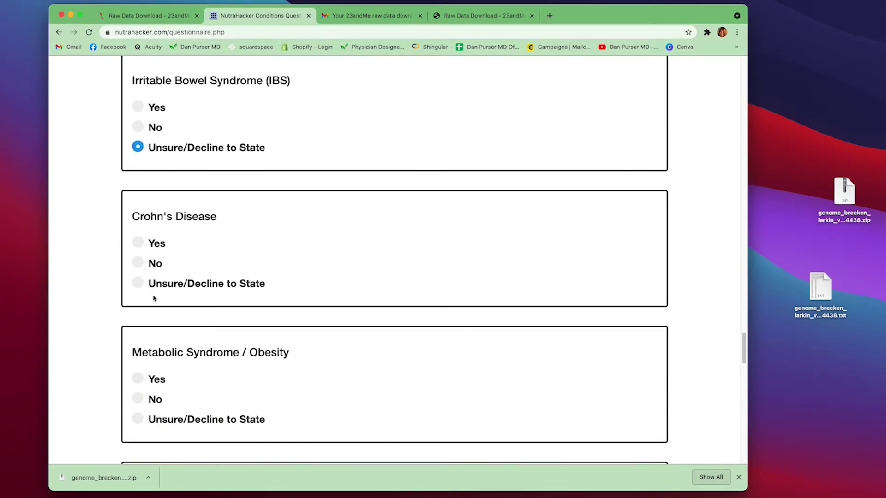
left_click(137, 283)
scroll(140, 323, "down", 2)
left_click(137, 356)
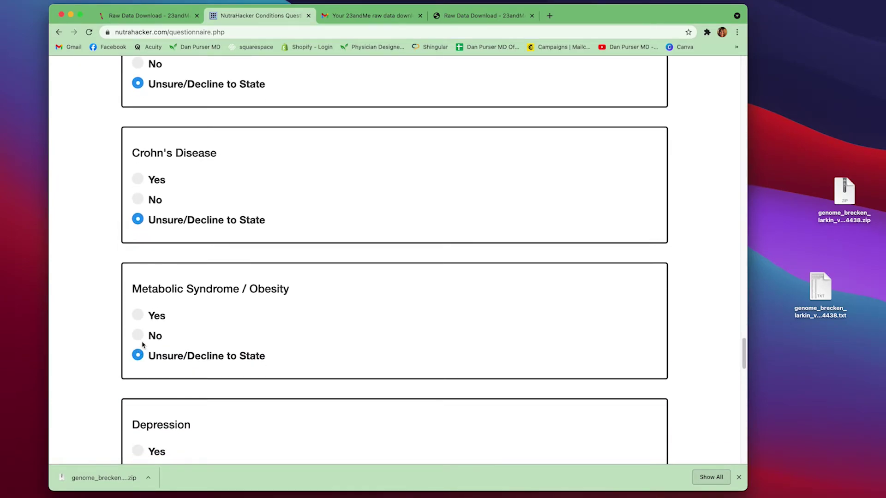
- Answer Unsure/Decline to State for the Depression, Dry Mouth and Pre Menstrual Syndrome (PMS) questions
scroll(159, 311, "down", 3)
left_click(141, 349)
scroll(211, 320, "down", 5)
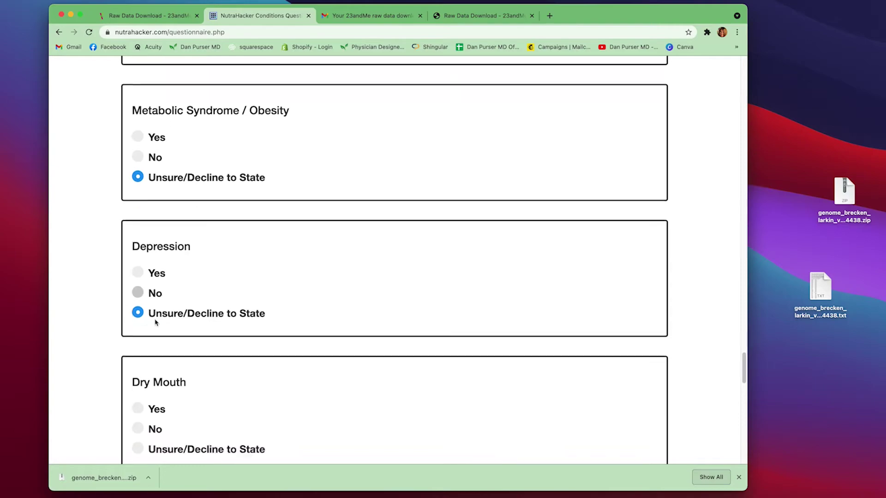
left_click(138, 224)
left_click(138, 360)
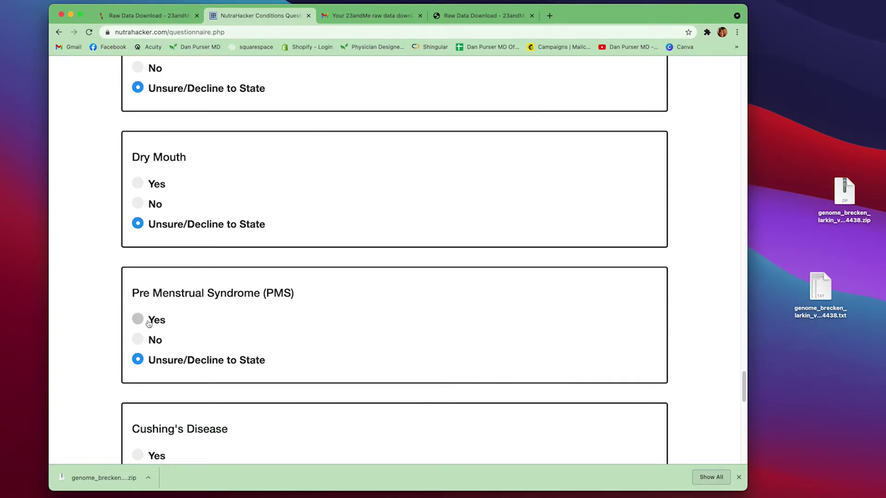
- Answer Unsure/Decline to State for the remaining condition questions from Cushing's Disease through Benign Prostate Hyperplasia (BPH)
scroll(149, 300, "down", 5)
left_click(138, 229)
left_click(138, 365)
scroll(138, 319, "down", 3)
left_click(137, 342)
scroll(170, 309, "down", 2)
scroll(171, 309, "down", 2)
left_click(137, 300)
- Enter N/A as the Custom Feedback at the end of the questionnaire
scroll(169, 290, "down", 3)
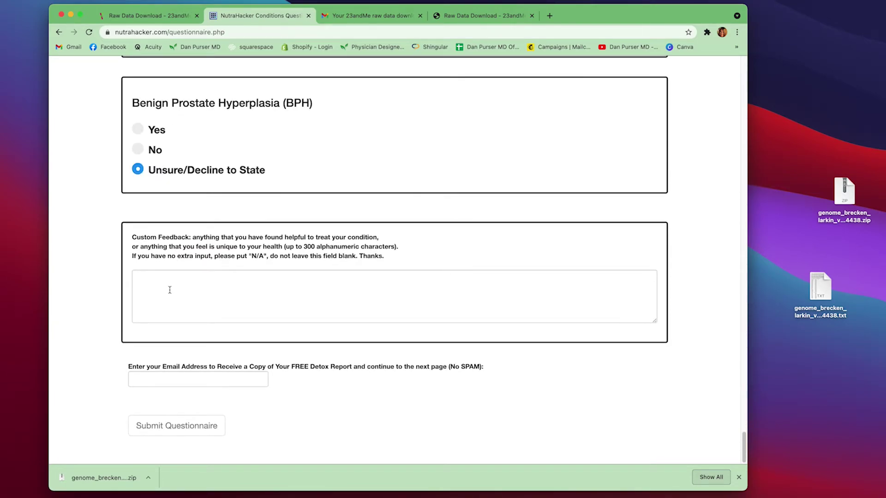
left_click(216, 281)
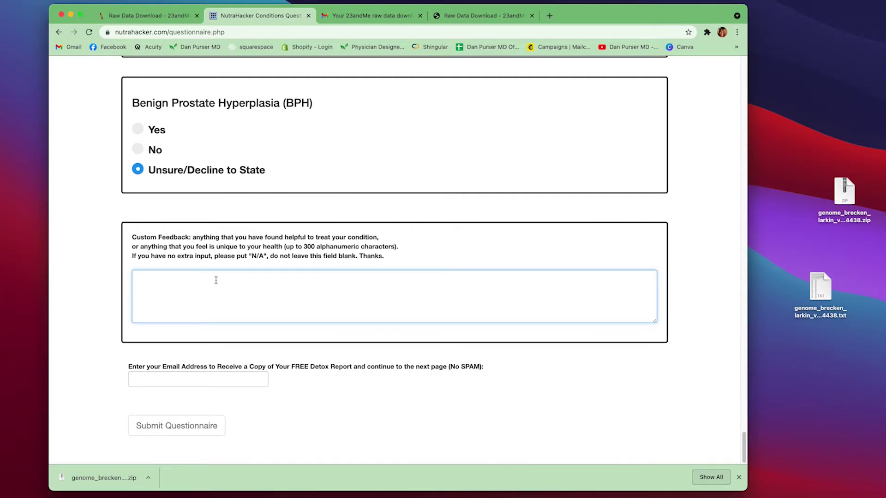
type("N/A")
left_click(210, 265)
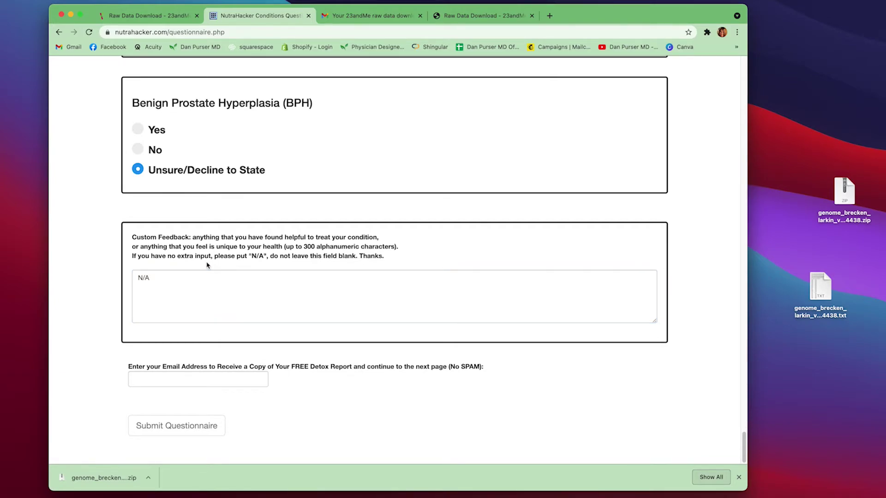
- Fill in the customer's email address for the free Detox Report and submit the questionnaire
left_click(208, 383)
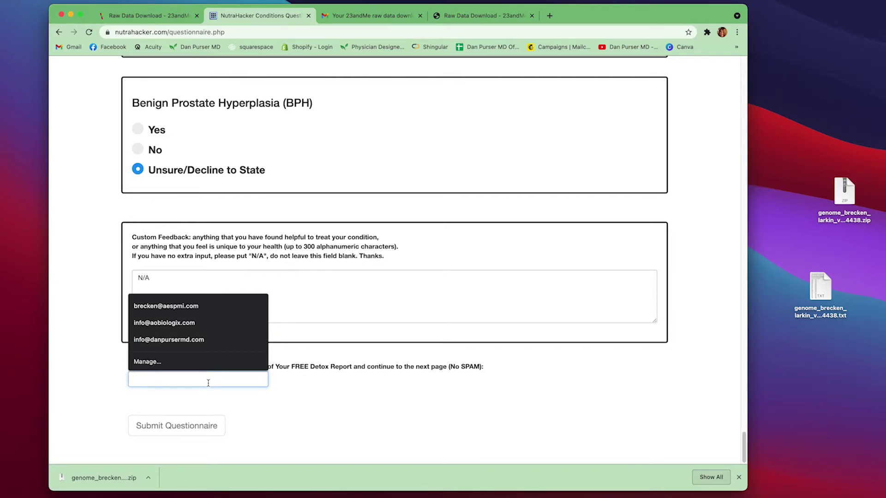
left_click(323, 402)
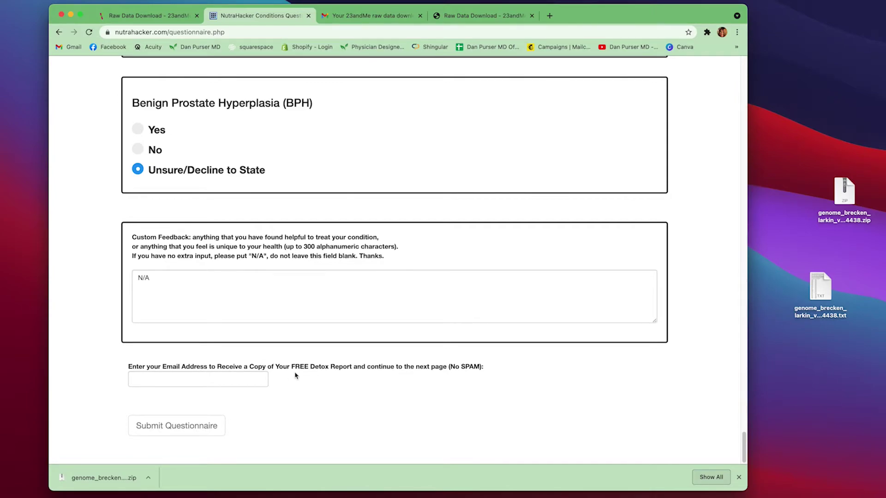
left_click(256, 379)
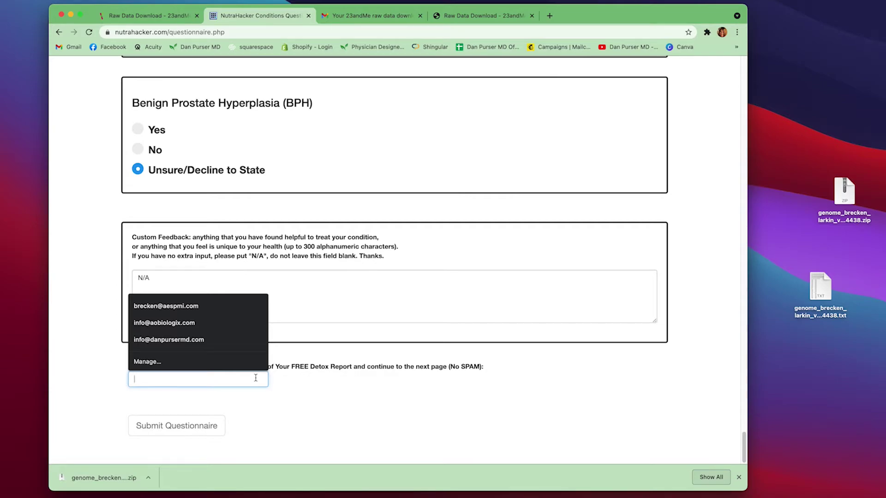
type("BRE")
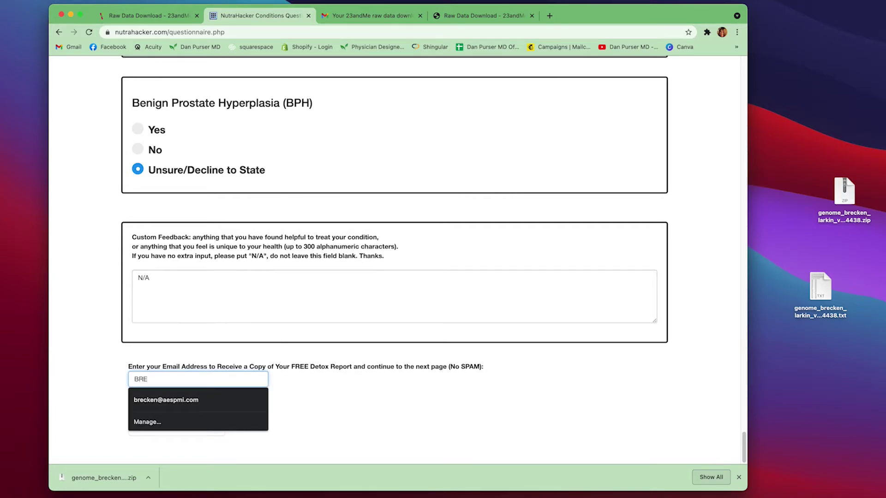
key("Down")
key("Return")
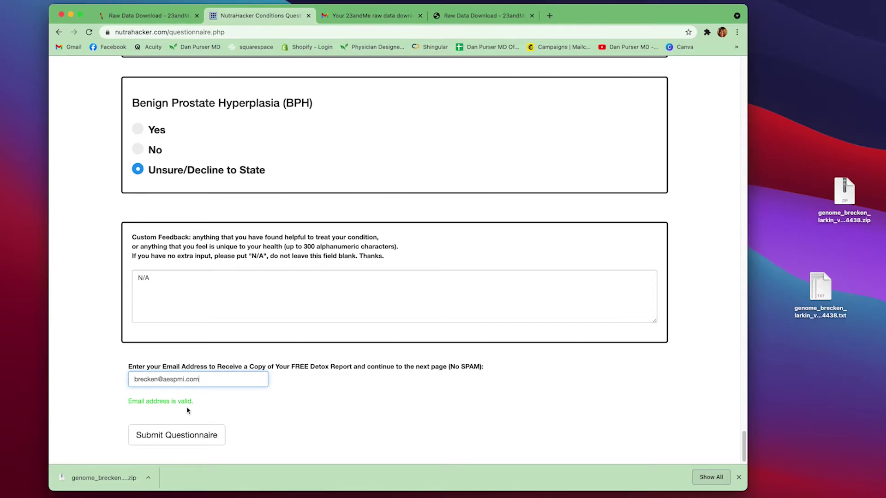
left_click(180, 439)
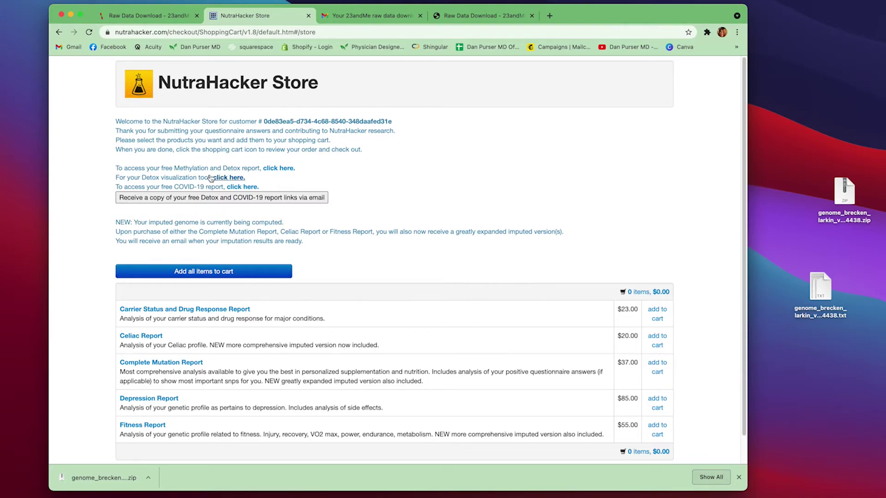
- Add the Complete Mutation Report to the NutraHacker Store cart and start checkout with a card
scroll(194, 221, "down", 1)
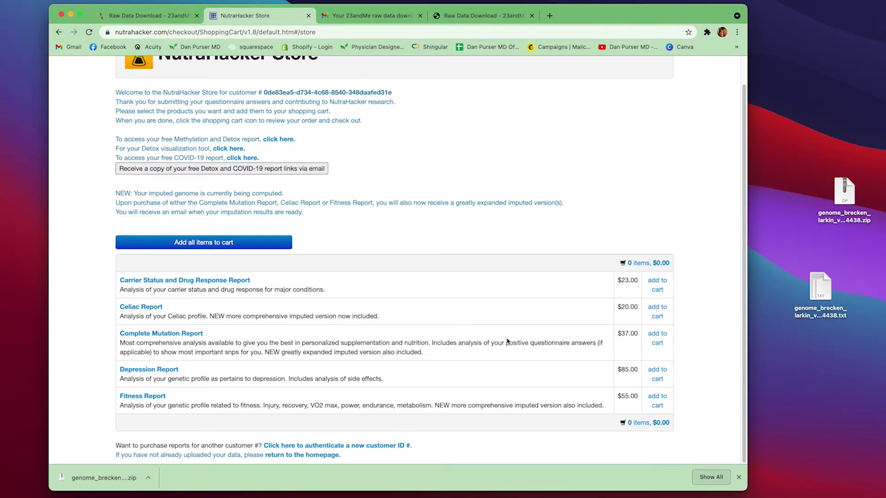
left_click(653, 337)
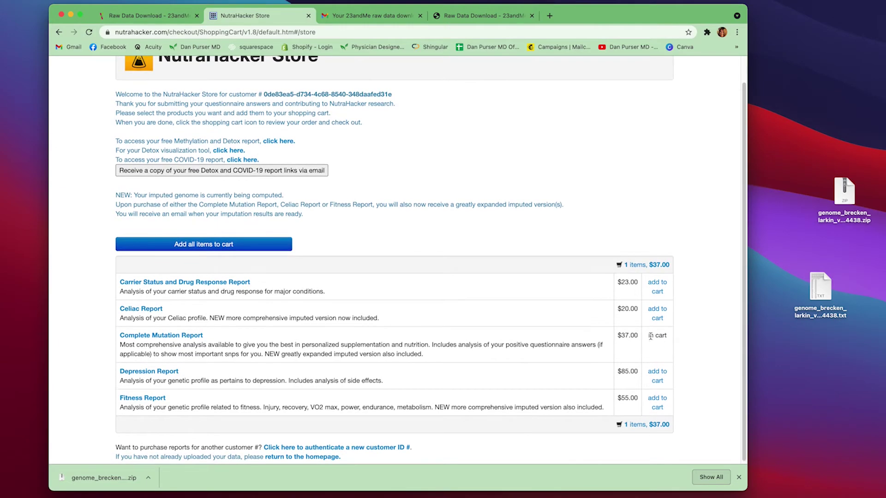
left_click(657, 423)
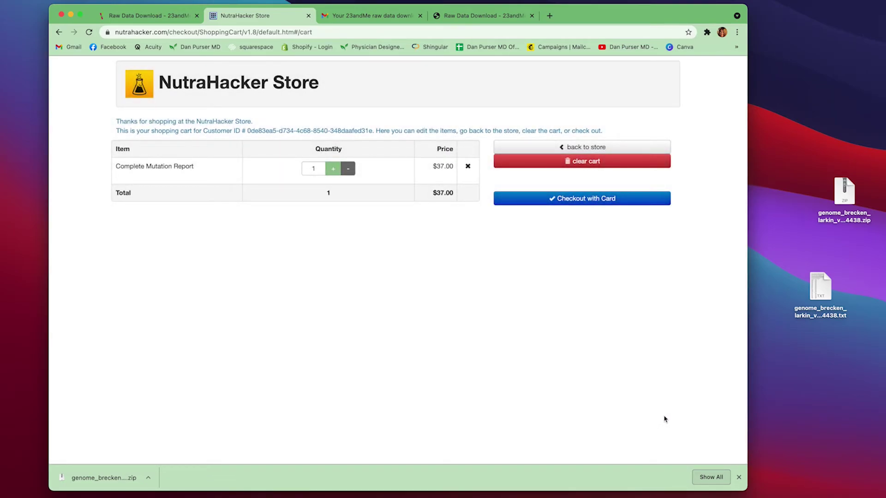
left_click(609, 203)
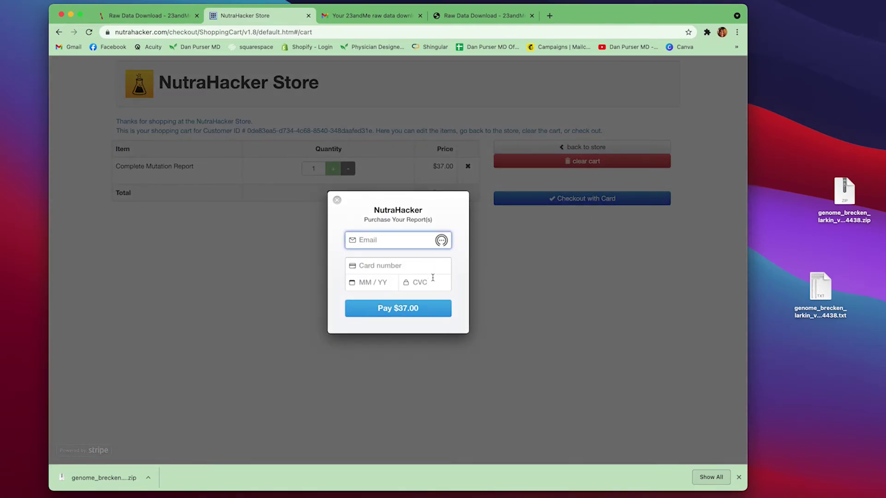
- Fill in the email address and saved card details in the payment form, pay the $37.00 and dismiss the order confirmation
left_click(398, 240)
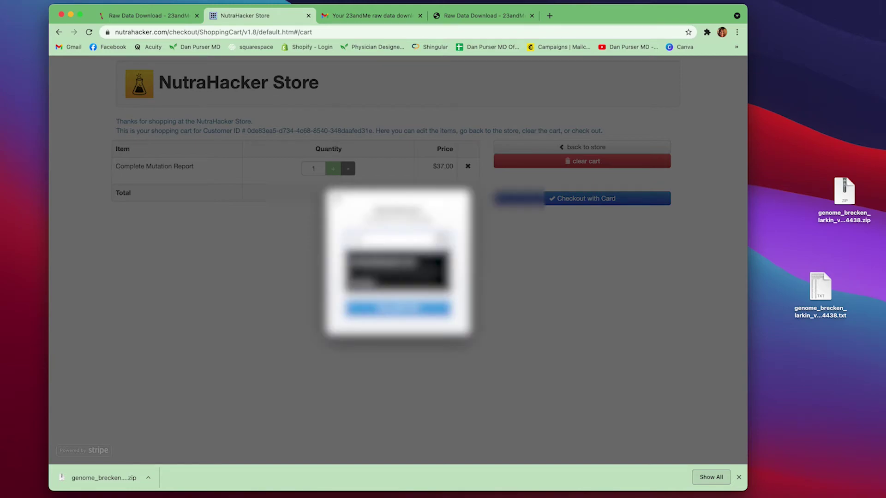
left_click(397, 263)
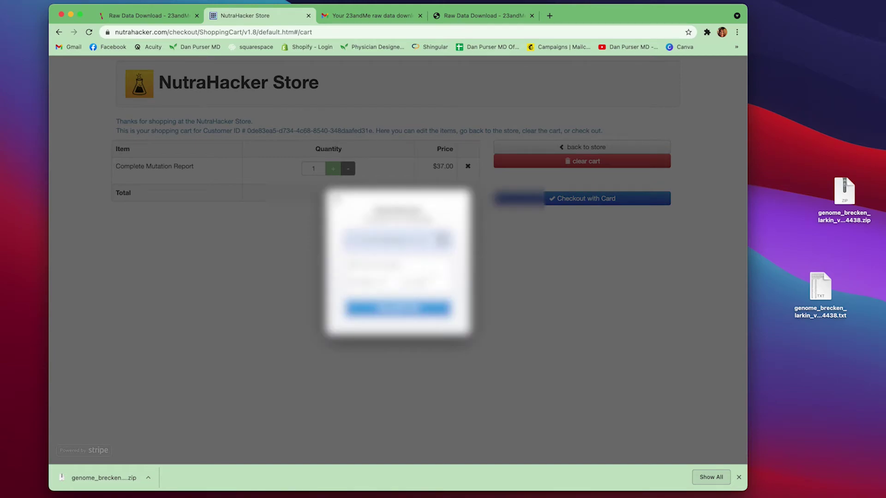
left_click(397, 265)
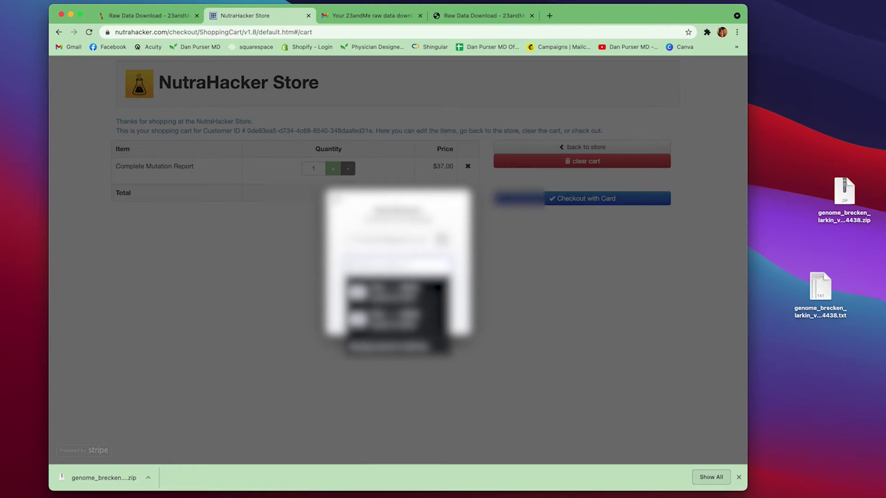
left_click(438, 292)
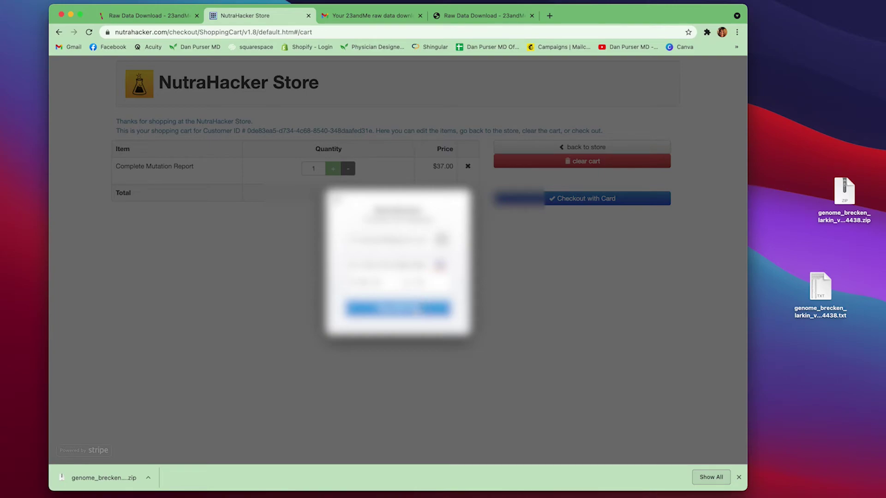
left_click(398, 308)
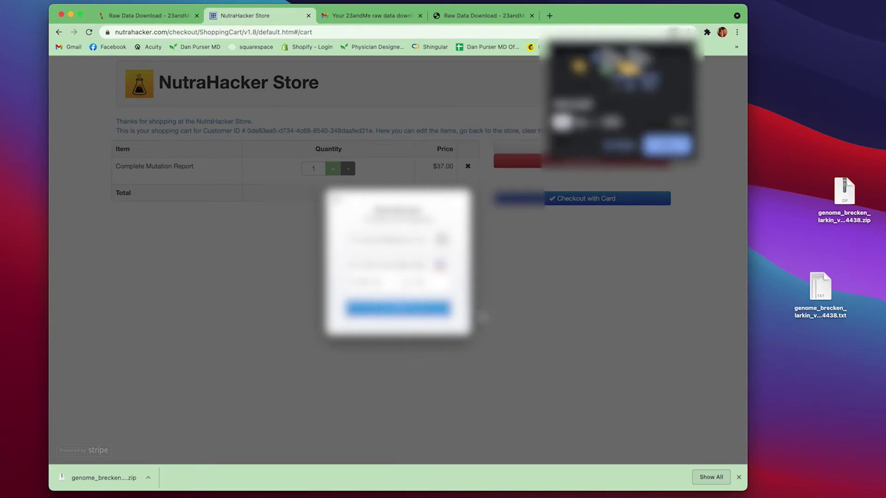
left_click(625, 149)
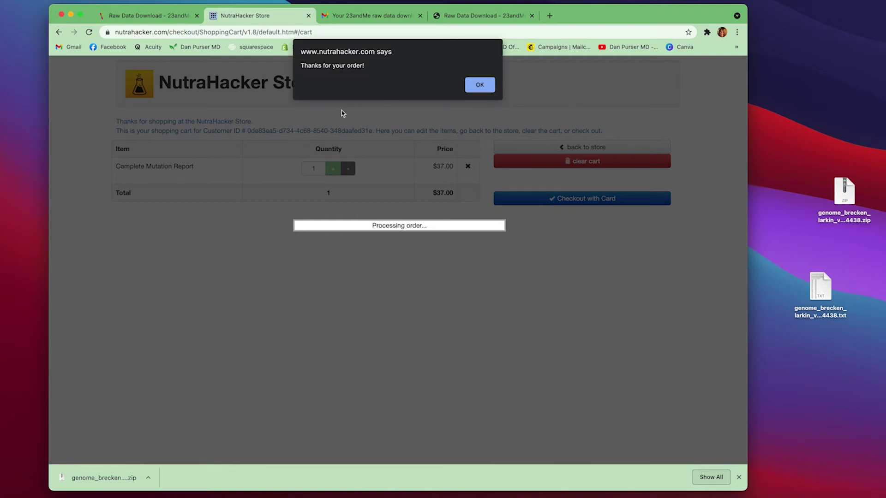
left_click(479, 86)
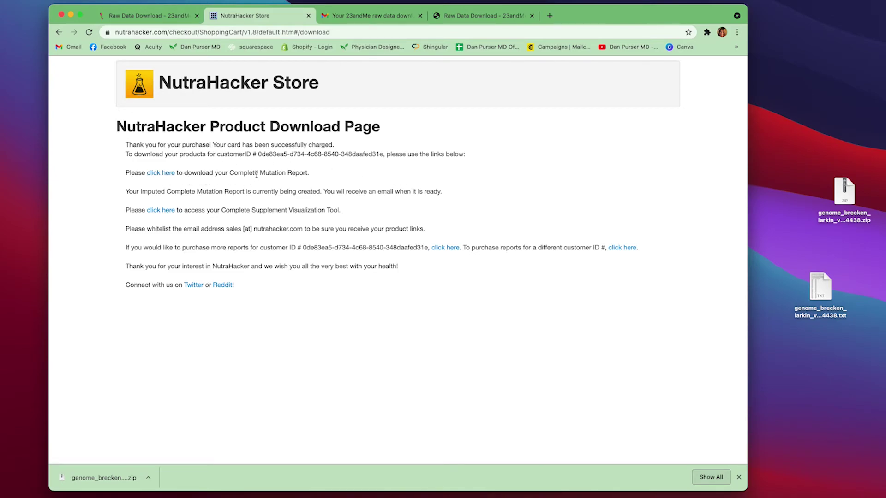
- Open the purchased Complete Mutation Report PDF, declining Acrobat as the default viewer, and start downloading it
left_click(160, 173)
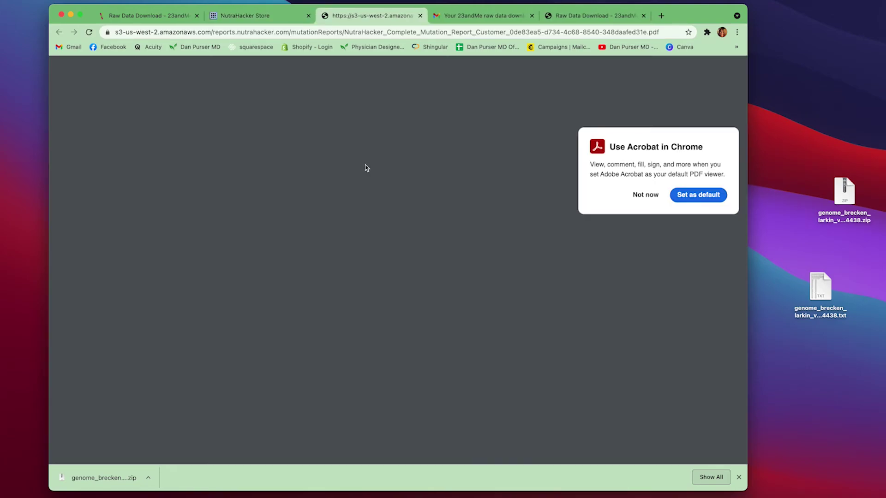
left_click(645, 194)
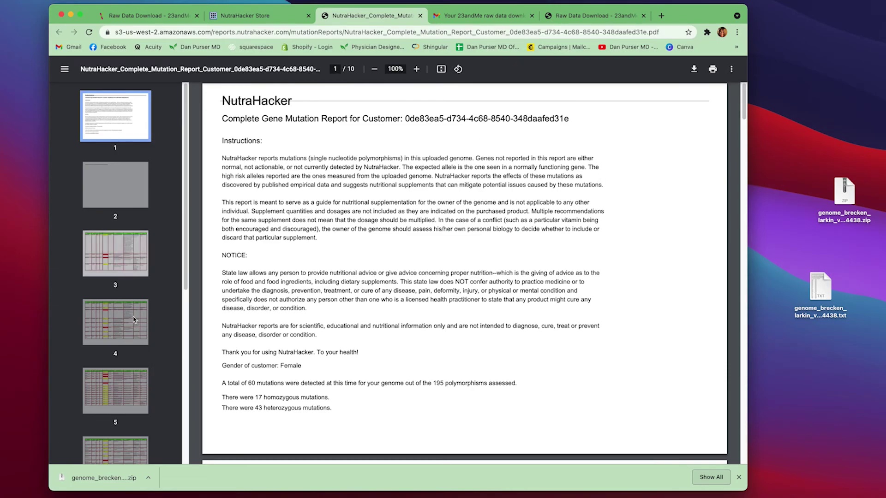
left_click(693, 69)
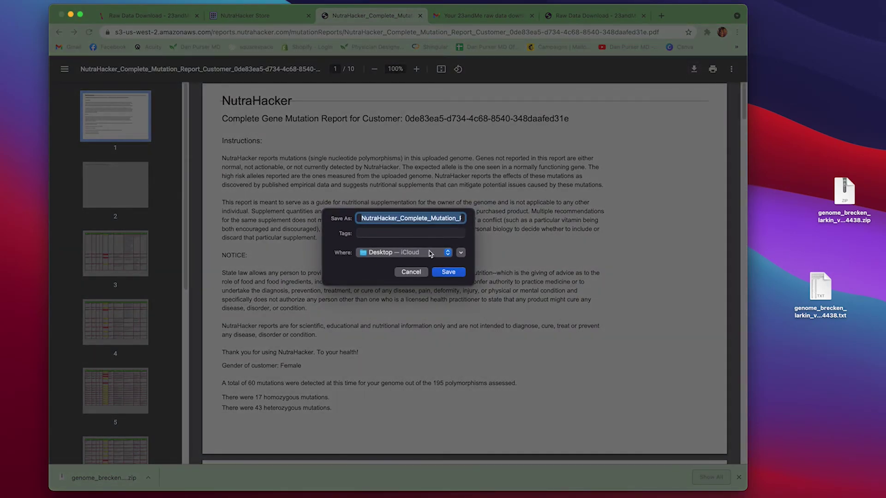
- Rename the report file to NutraHacker followed by a hyphen and the customer's first name, and save it to the Desktop
left_click(449, 218)
left_click_drag(449, 218, 470, 219)
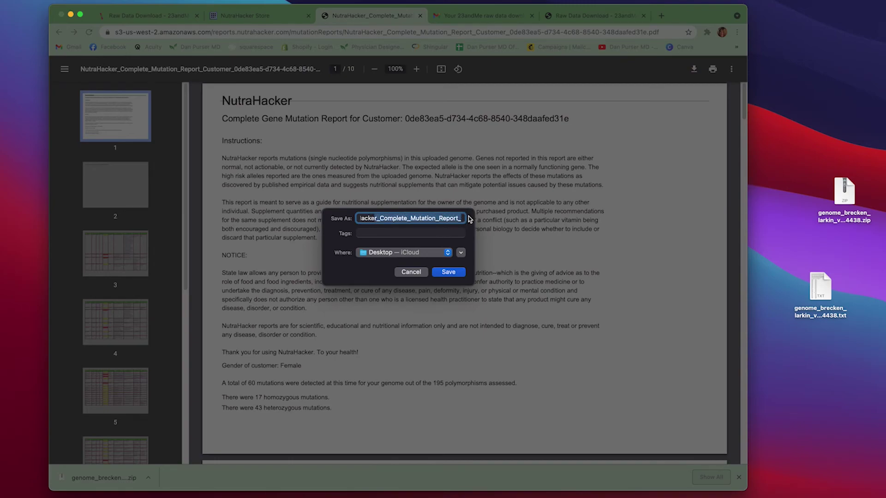
key("BackSpace")
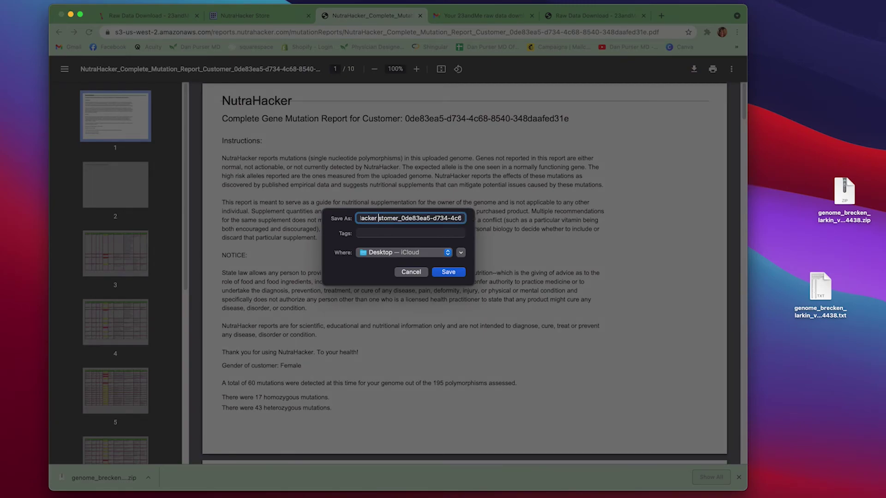
type("- Brecken")
left_click_drag(409, 218, 482, 223)
key("BackSpace")
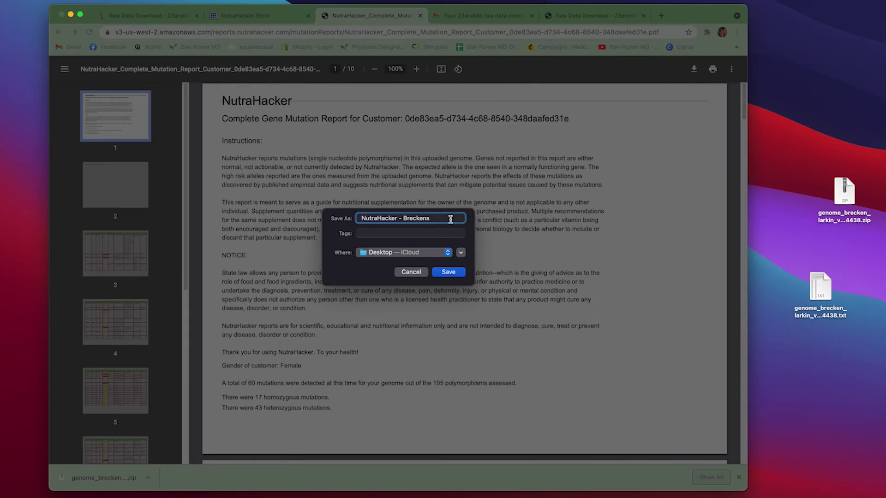
left_click(456, 272)
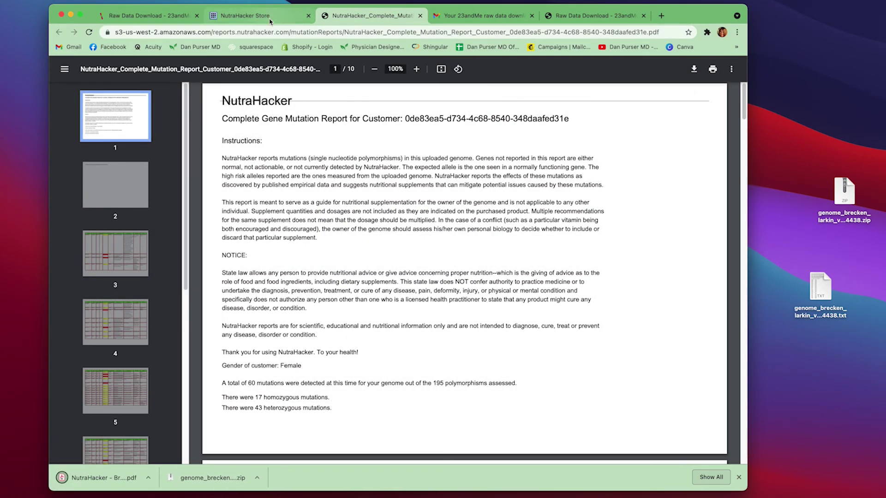
- Review the store's product download page for the status of the Imputed Complete Mutation Report
left_click(244, 15)
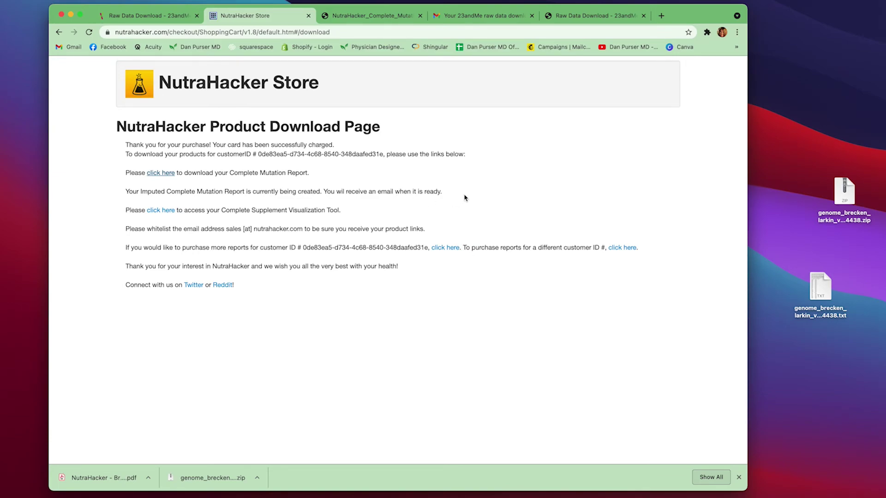
left_click(371, 15)
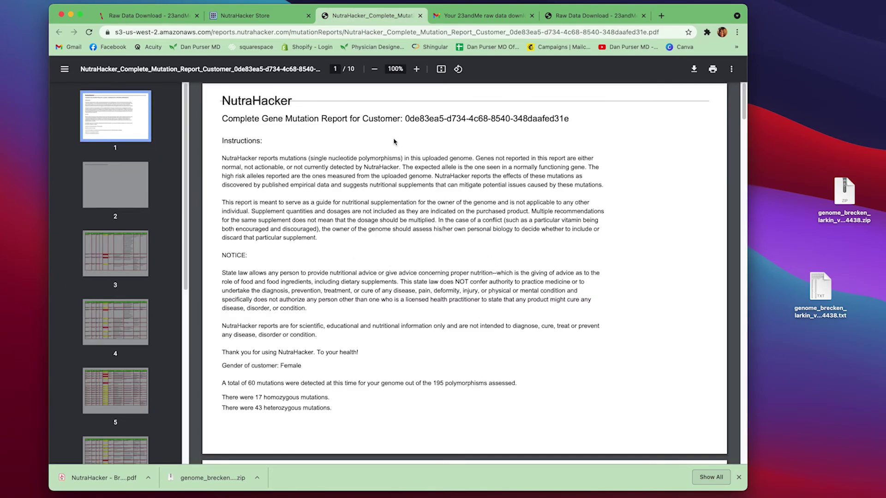
left_click(269, 18)
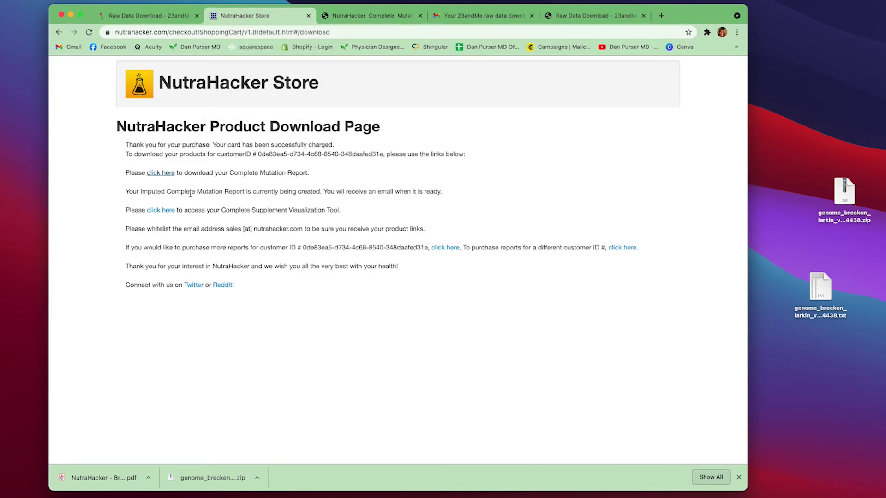
left_click_drag(139, 193, 167, 198)
left_click(125, 202)
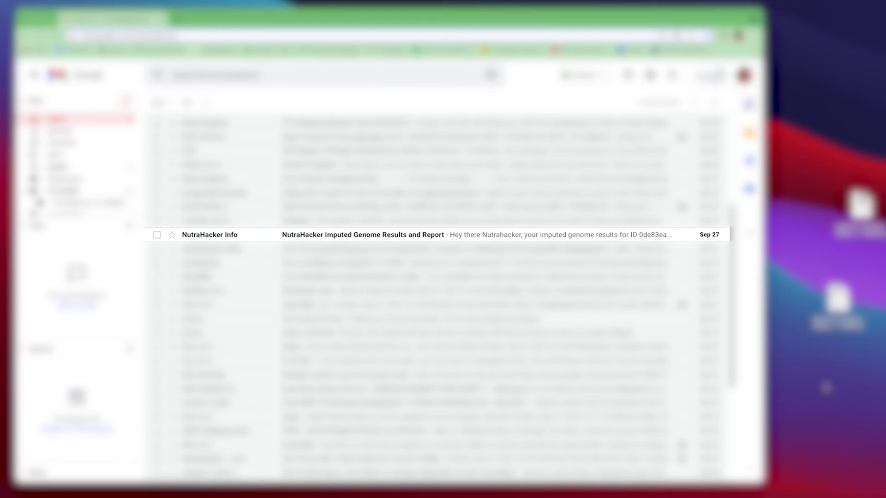
- Open the Imputed Complete Mutation Report from the NutraHacker Imputed Genome Results and Report email, declining Acrobat as the default viewer
left_click(267, 239)
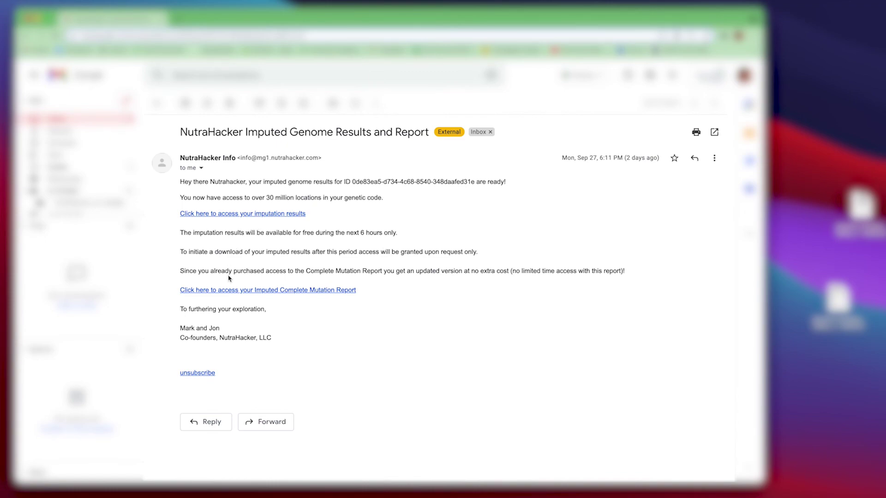
left_click(313, 291)
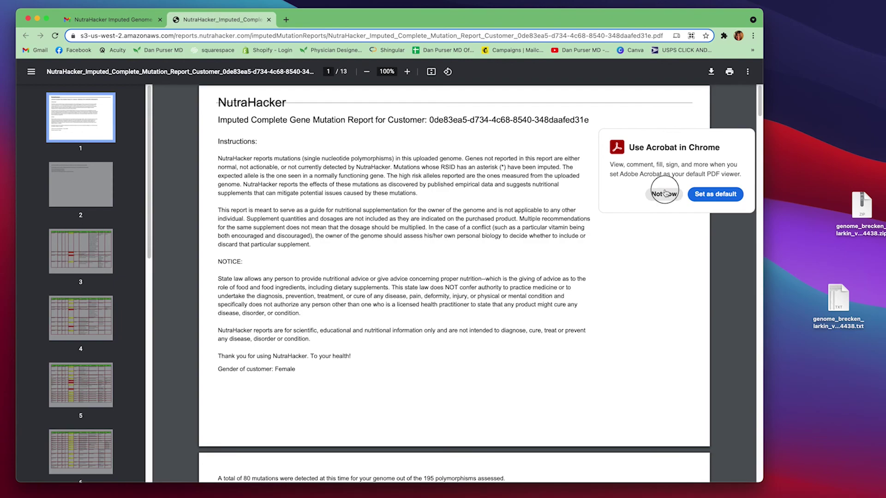
left_click(664, 194)
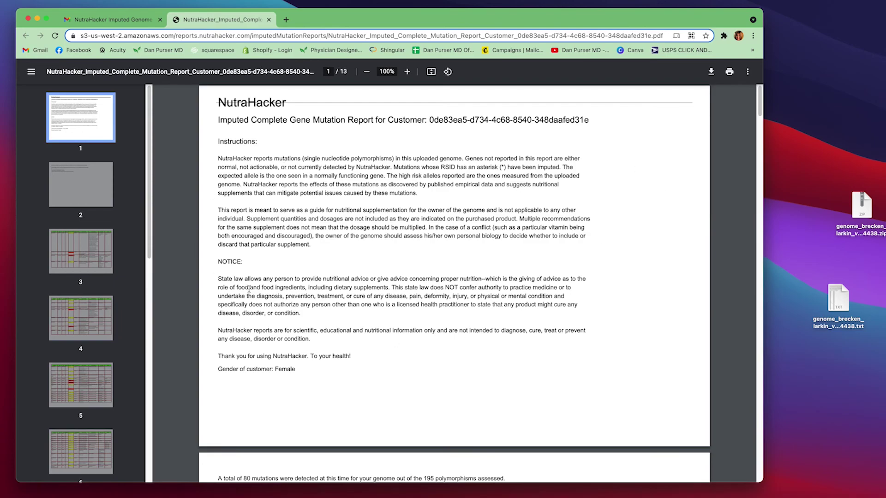
- Download the Imputed Complete Mutation Report PDF to the Desktop under its suggested file name
left_click(711, 72)
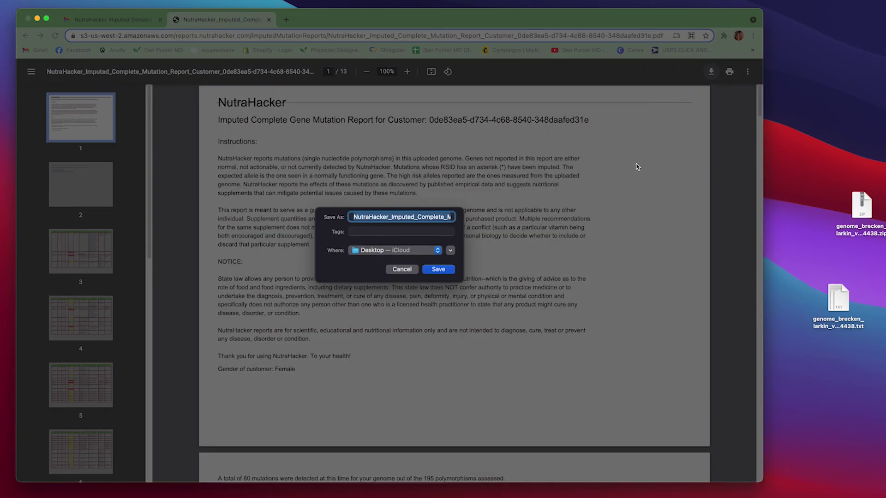
left_click(438, 260)
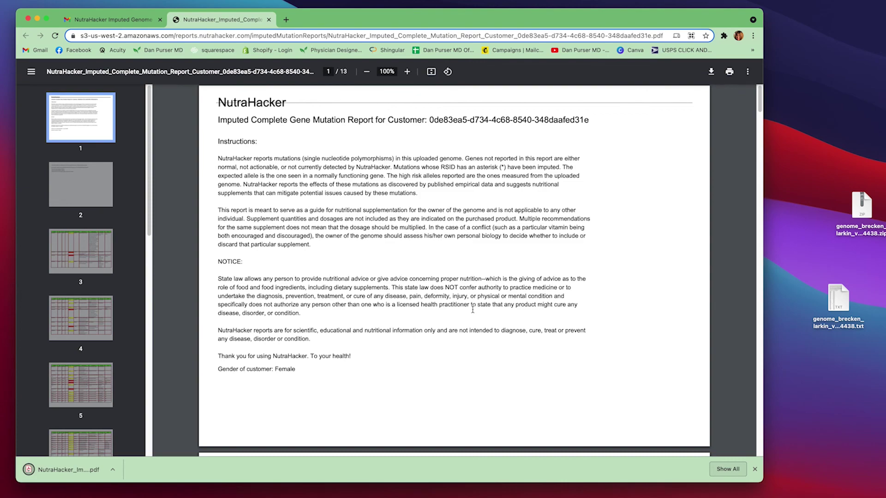